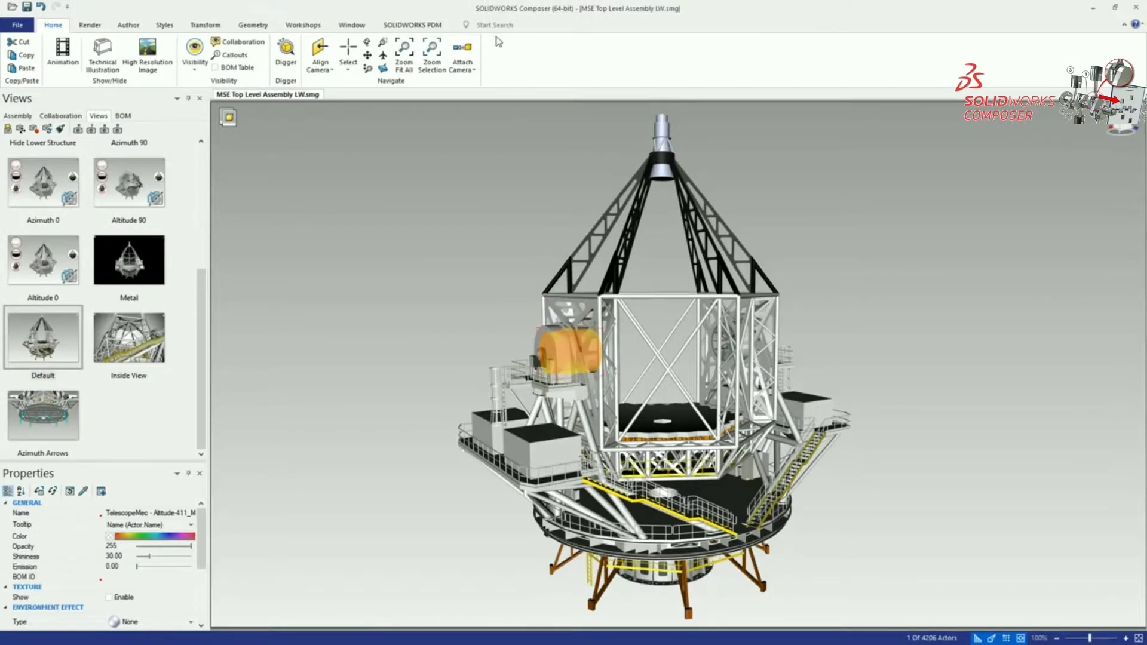
# - Expand the selection from the altitude mechanism component with Select Adjacent Parts, applying it twice
pyautogui.click(494, 25)
pyautogui.write('adj')
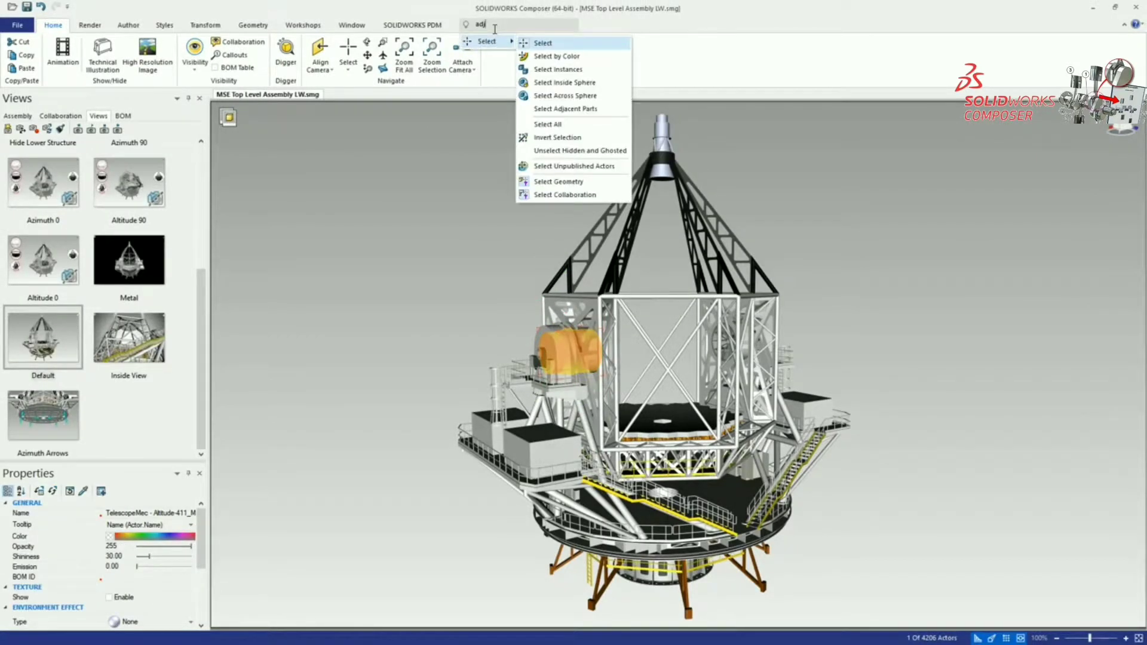
pyautogui.press('Down')
pyautogui.press('Down')
pyautogui.press('Down')
pyautogui.press('Down')
pyautogui.press('Down')
pyautogui.press('Return')
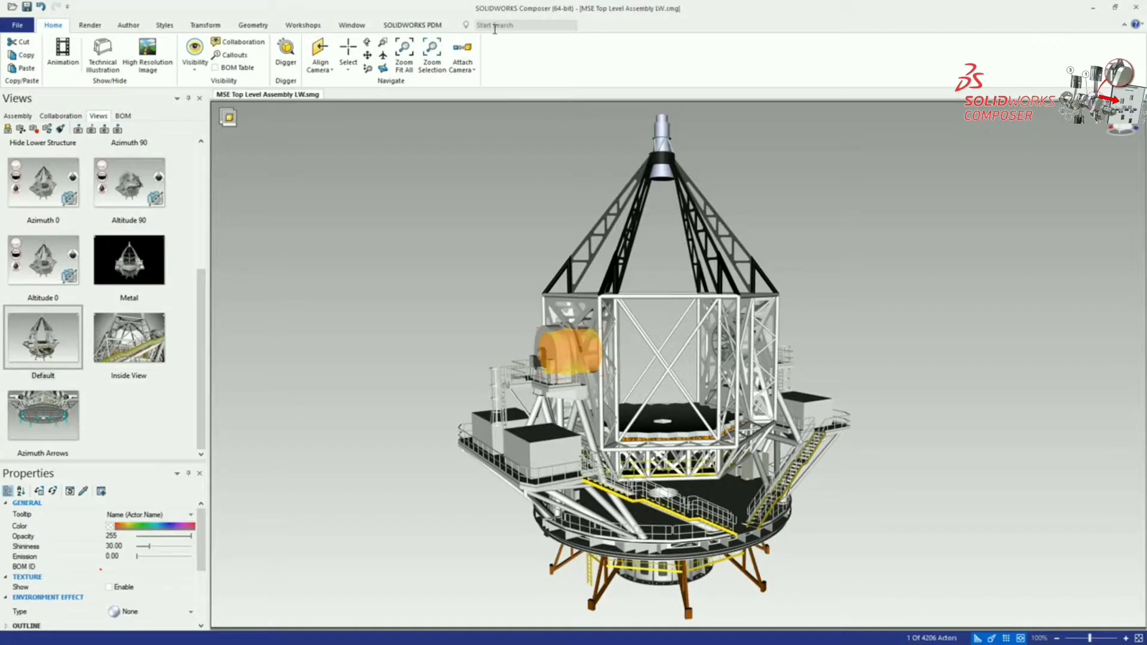
pyautogui.rightClick(410, 157)
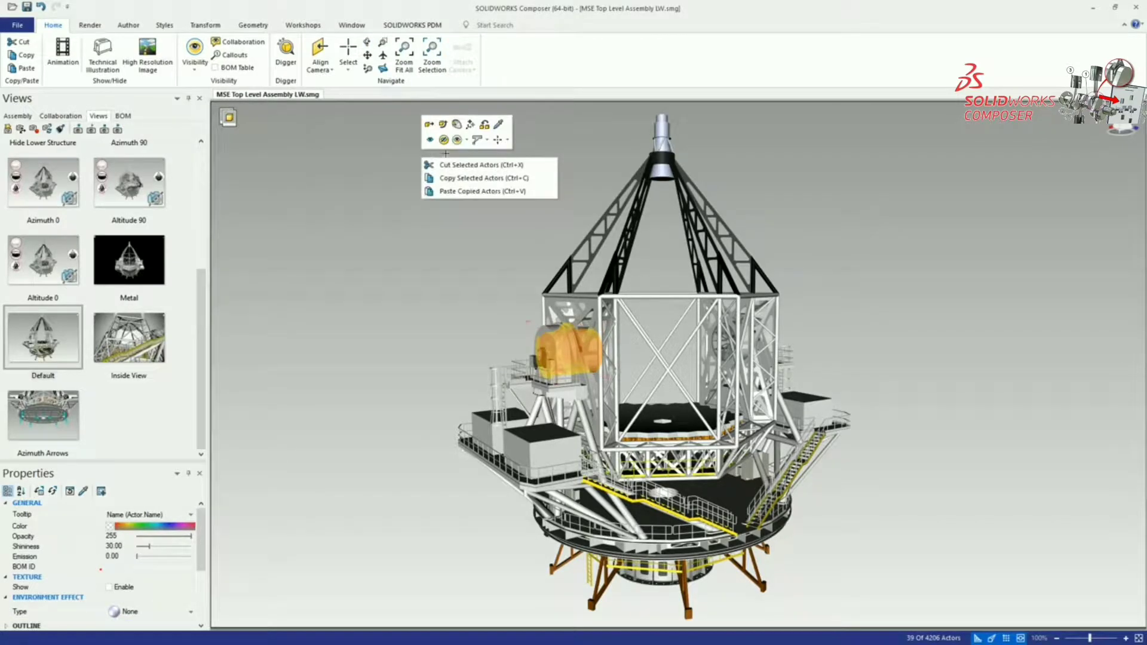
pyautogui.click(508, 142)
pyautogui.click(519, 222)
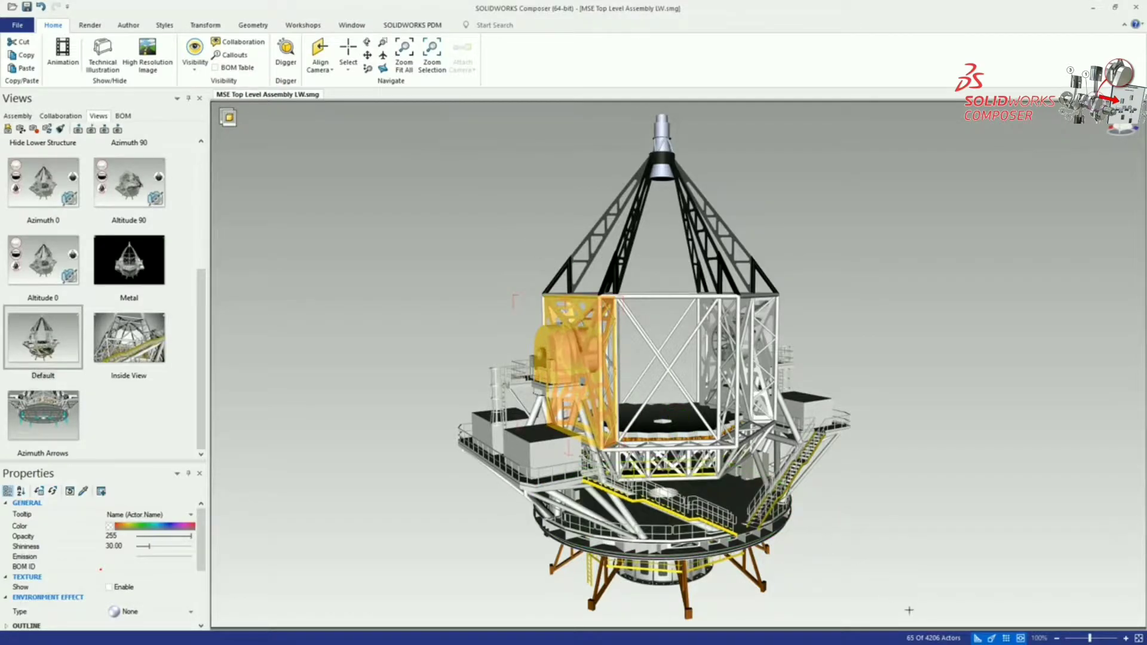
# - Isolate the selected altitude mechanism parts and capture the scene as a new view
pyautogui.click(935, 640)
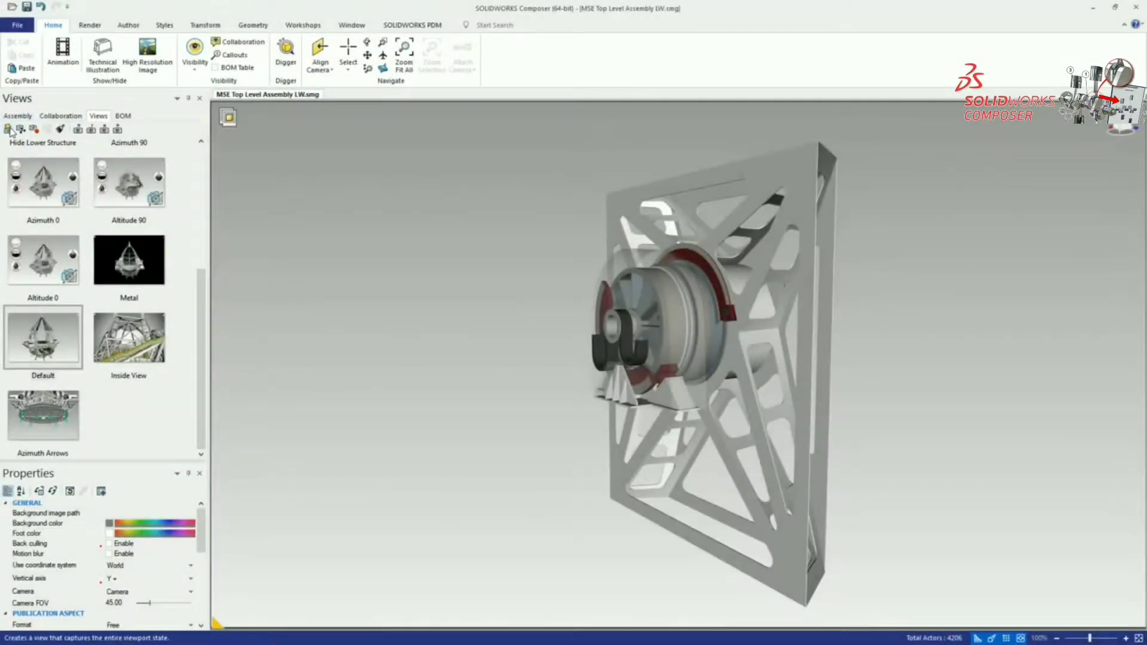
pyautogui.click(8, 130)
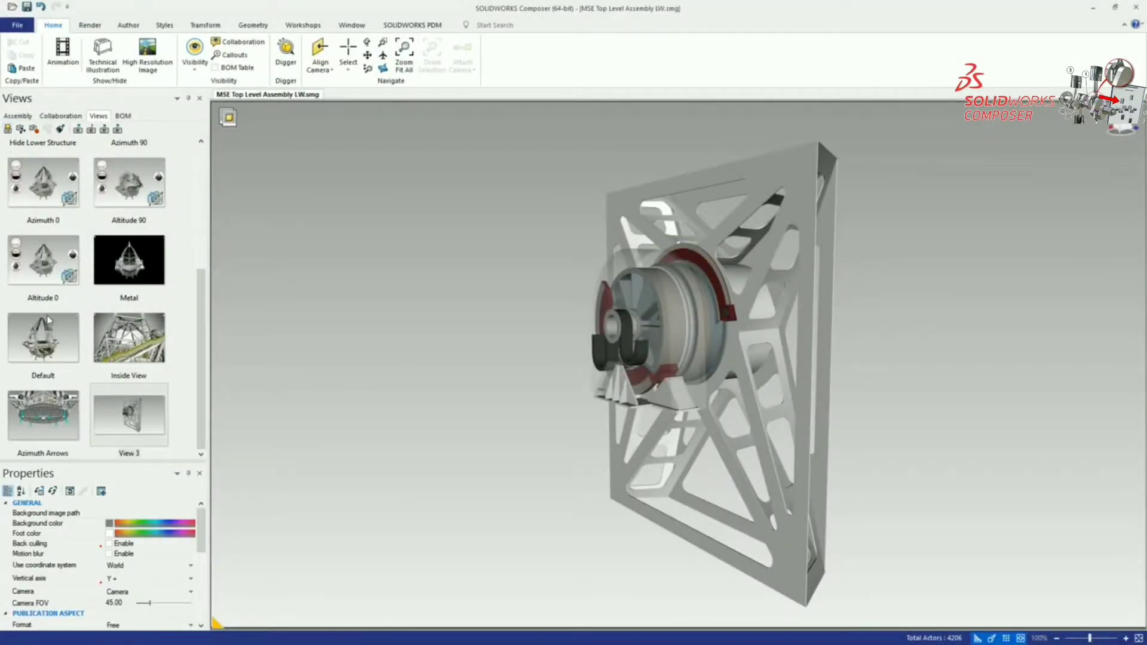
# - Lock the Default view and show the Default, Altitude 90 and Altitude 0 views in turn
pyautogui.rightClick(54, 339)
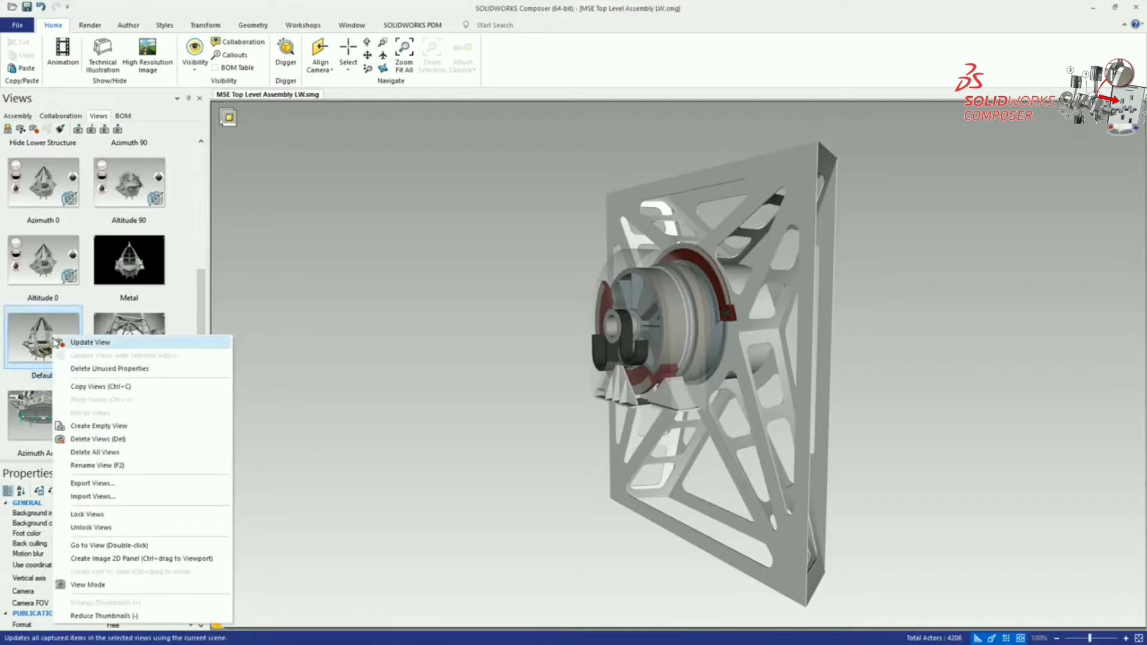
pyautogui.click(90, 514)
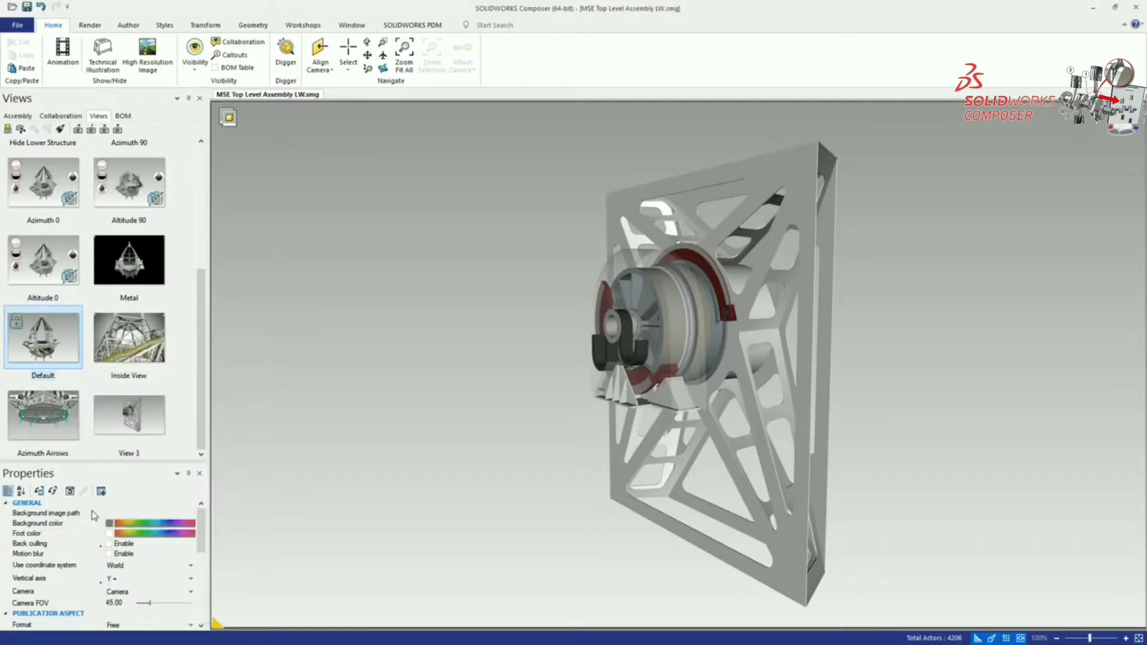
pyautogui.doubleClick(63, 354)
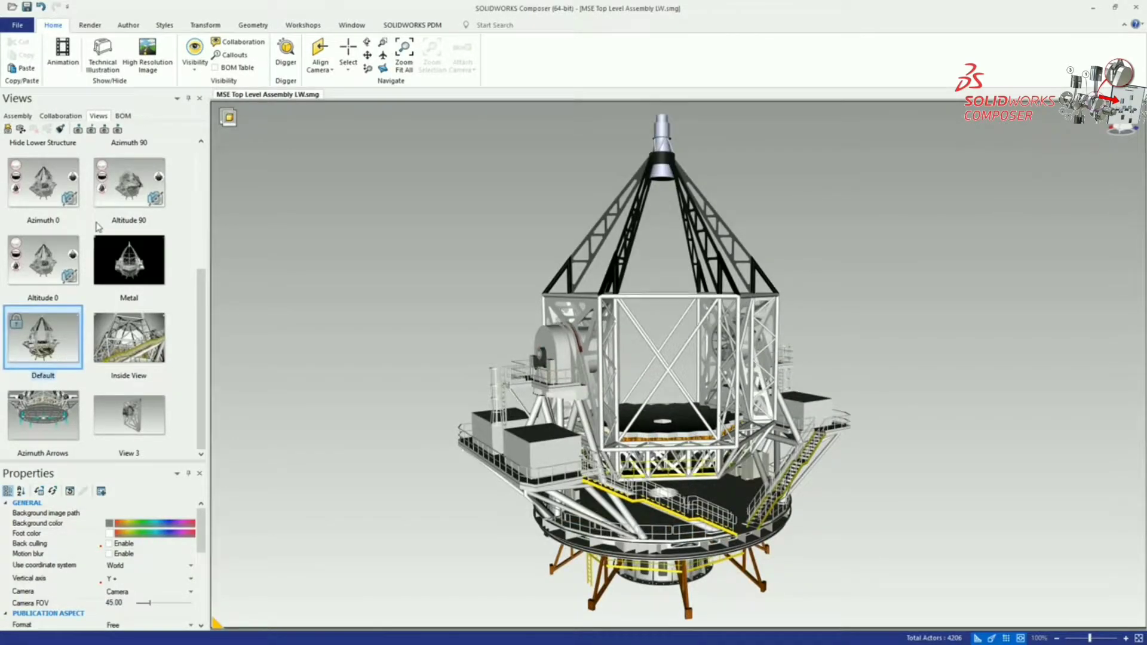
pyautogui.doubleClick(119, 197)
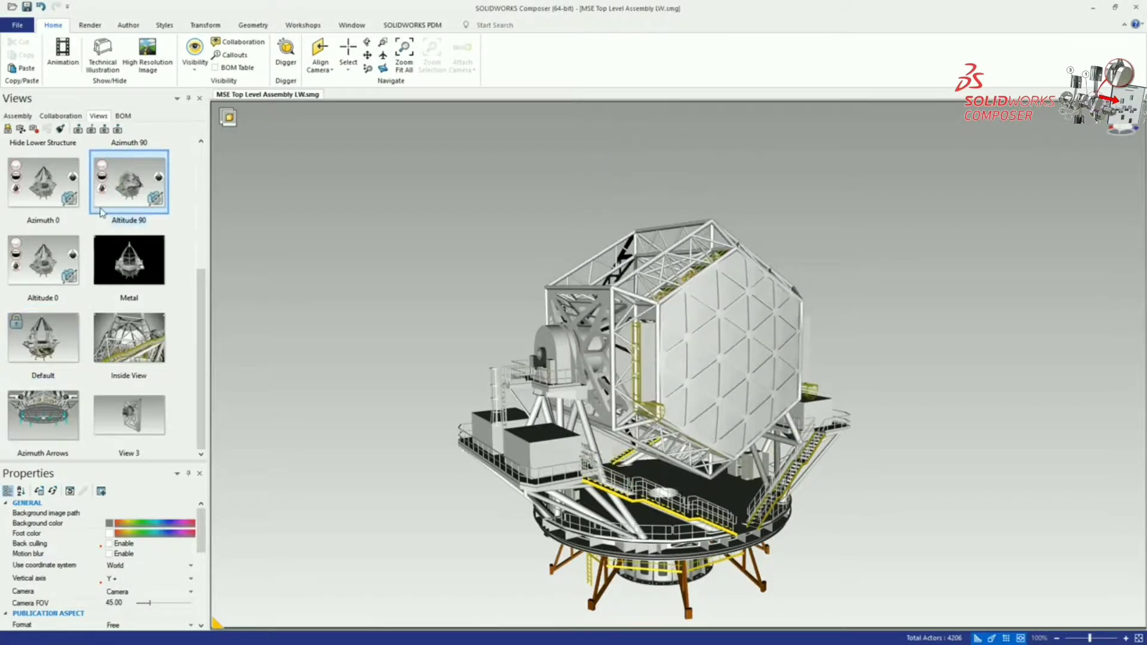
pyautogui.doubleClick(51, 254)
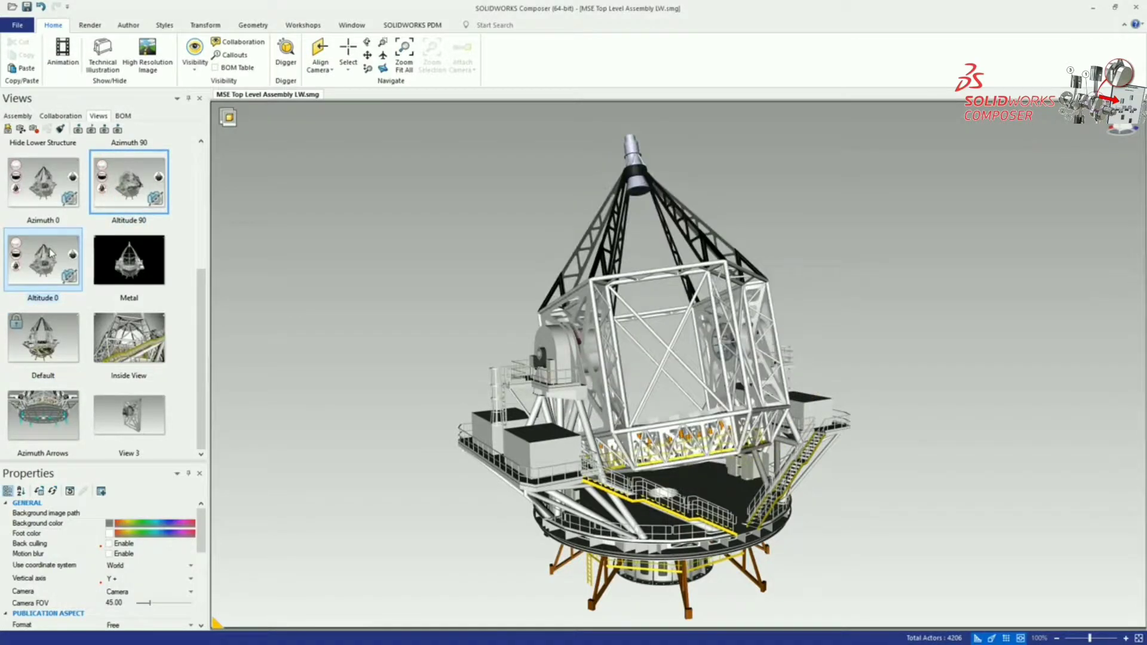
# - Search the collaborative actors for names containing "linear" and select the first match
pyautogui.click(60, 115)
pyautogui.click(106, 129)
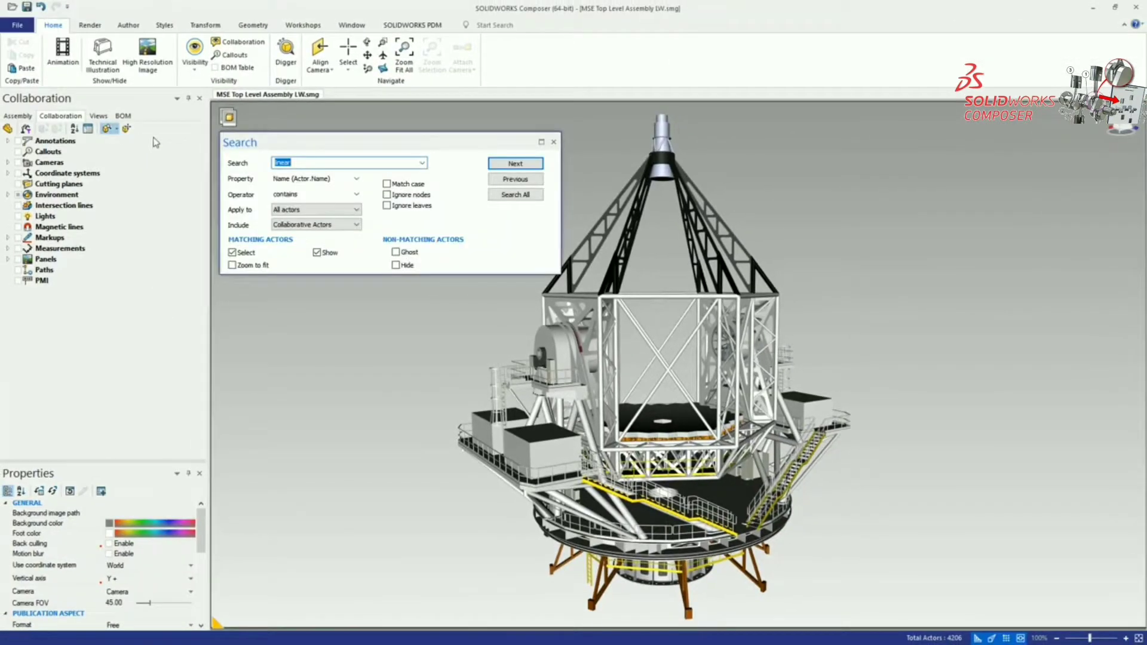
pyautogui.click(346, 226)
pyautogui.click(350, 227)
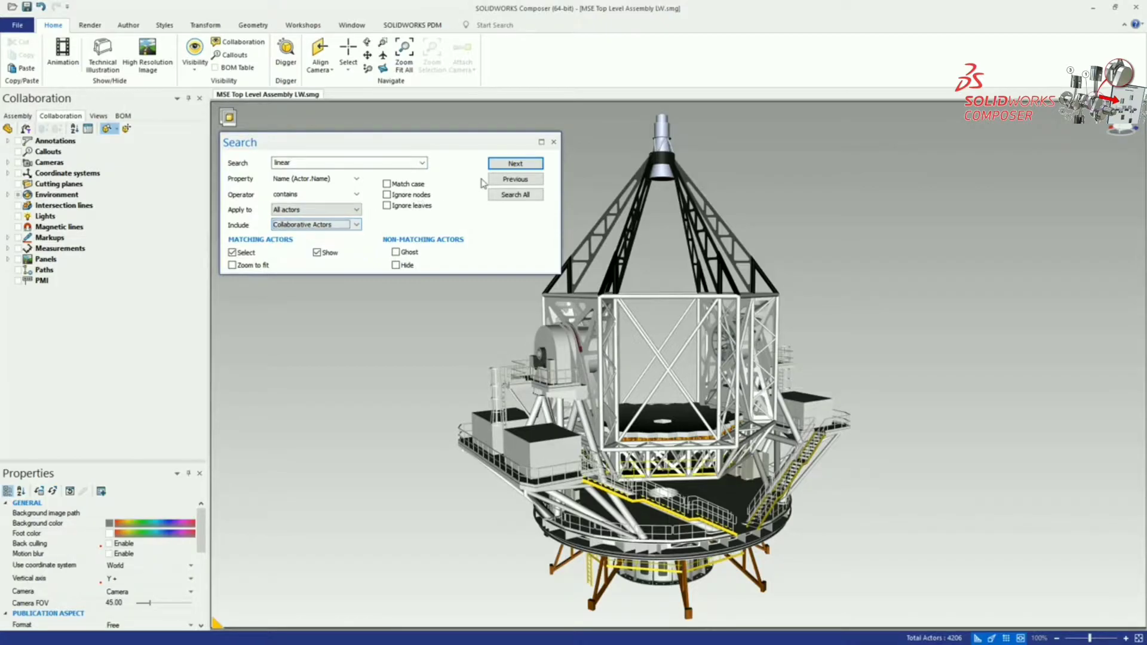
pyautogui.click(507, 163)
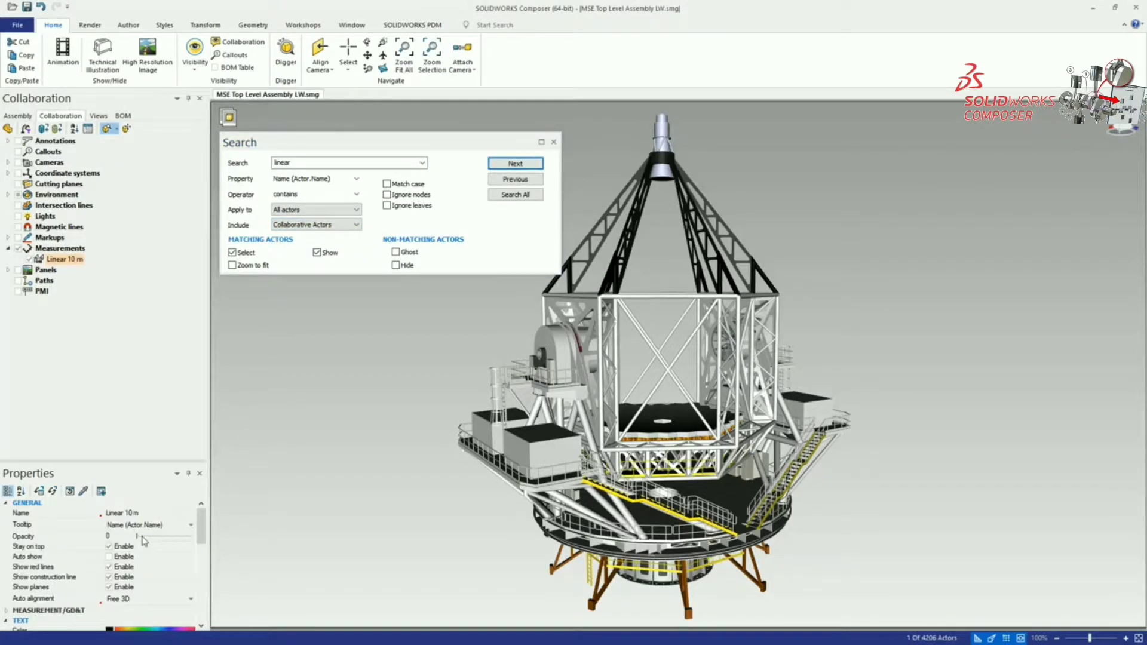
# - Set the linear measurement's opacity to 255 and turn off its red lines, construction line and planes
pyautogui.moveTo(139, 537); pyautogui.dragTo(209, 540)
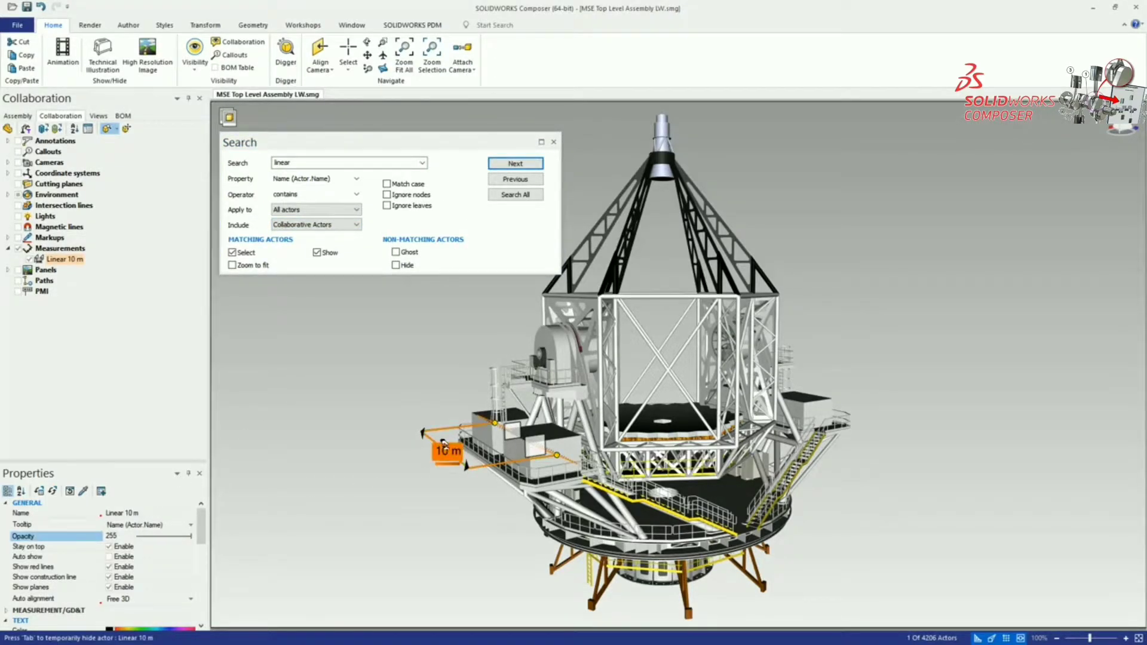
pyautogui.scroll(5, 443, 443)
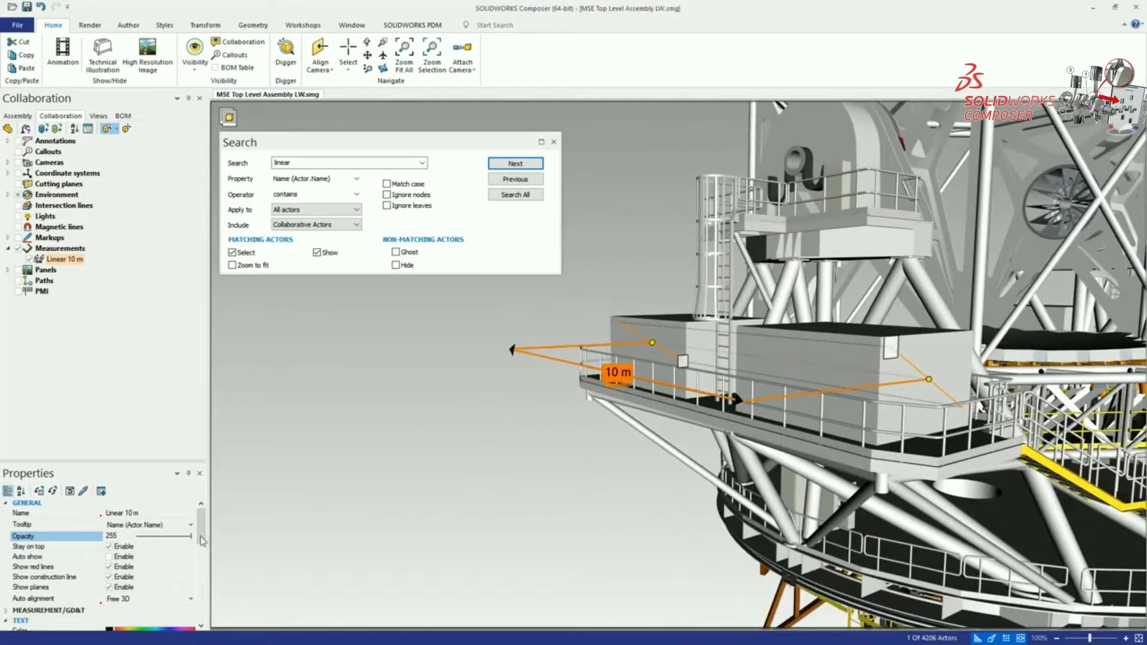
pyautogui.click(113, 567)
pyautogui.click(109, 577)
pyautogui.click(110, 587)
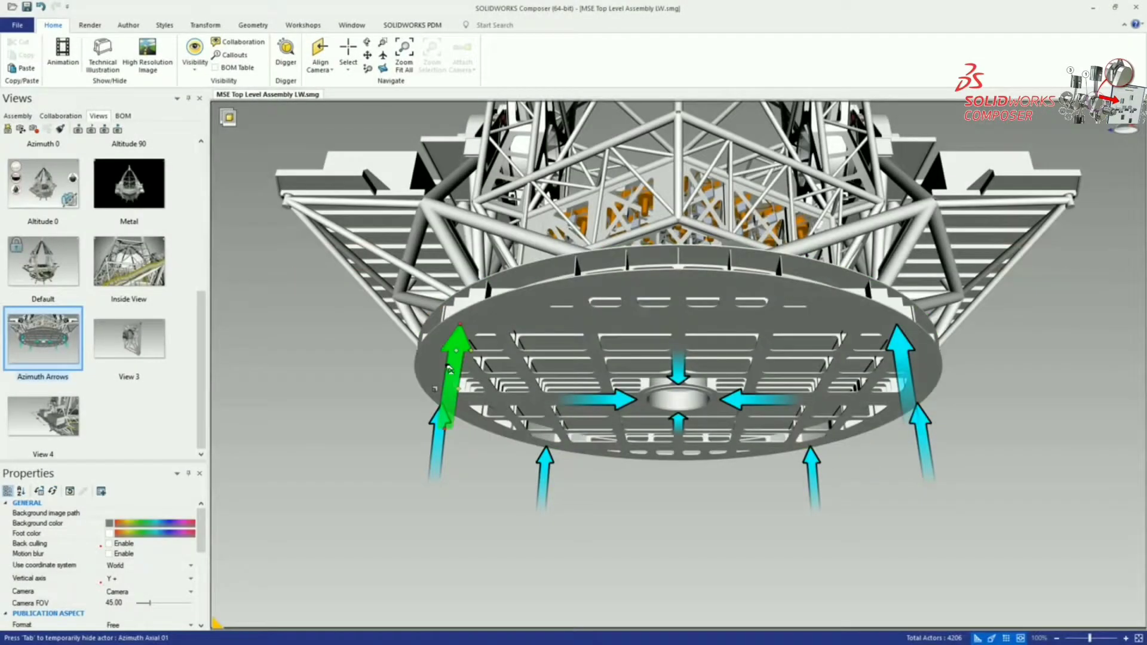
# - Make three of the axial arrows under the azimuth base fixed-size arrows with a fixed length of 0.030
pyautogui.click(451, 378)
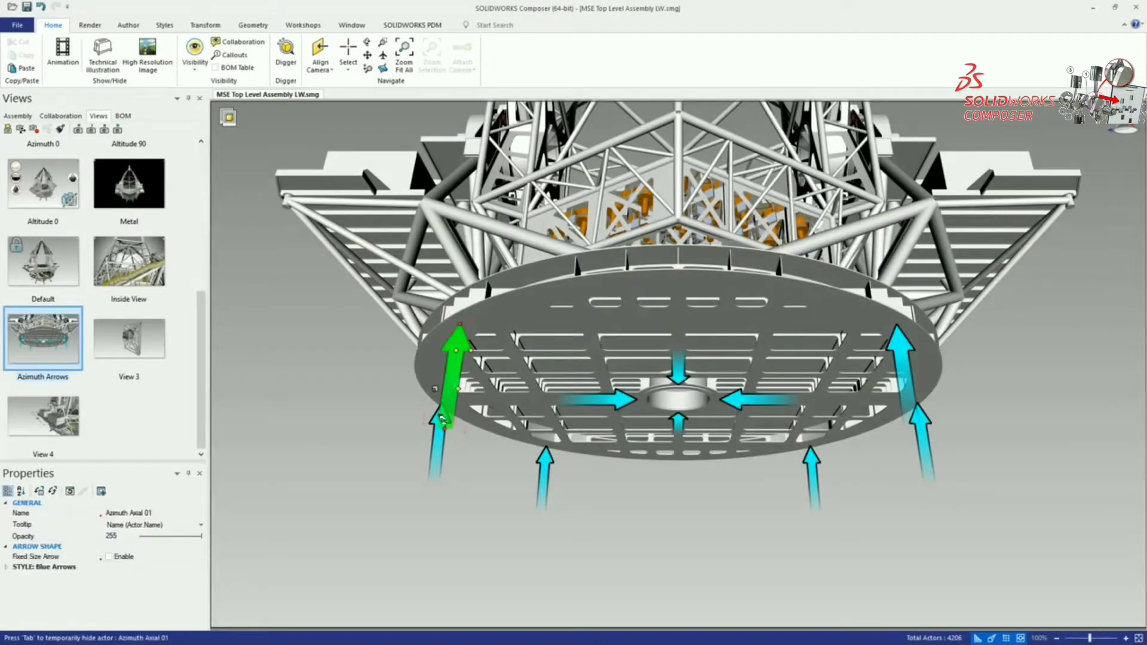
pyautogui.keyDown('ctrl'); pyautogui.click(435, 449); pyautogui.keyUp('ctrl')
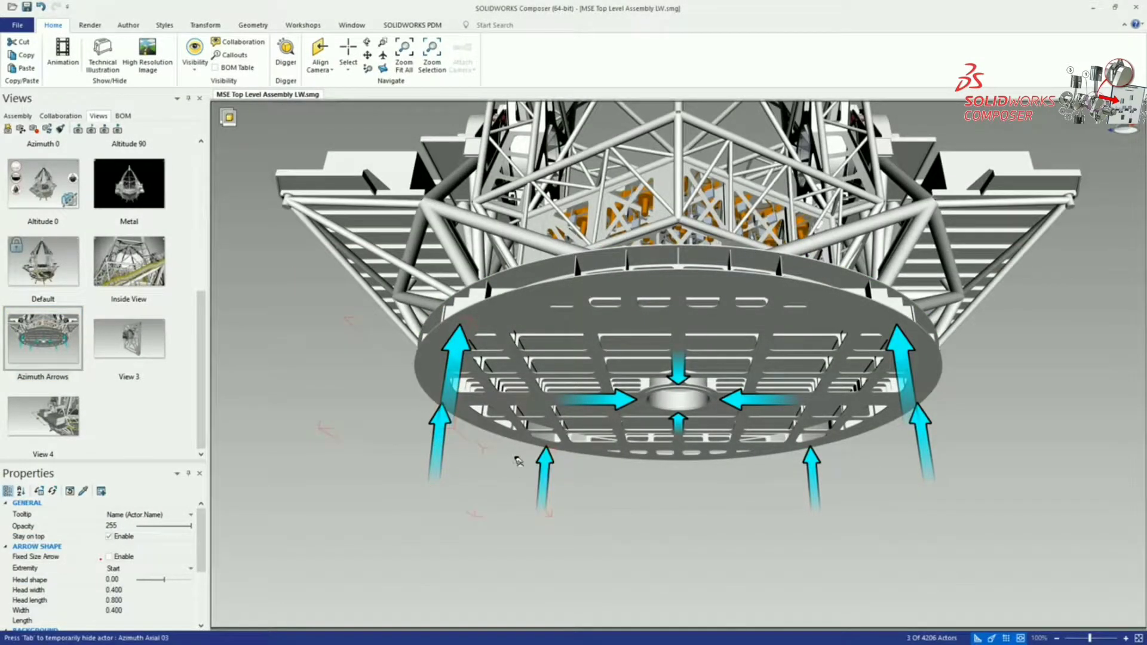
pyautogui.click(110, 557)
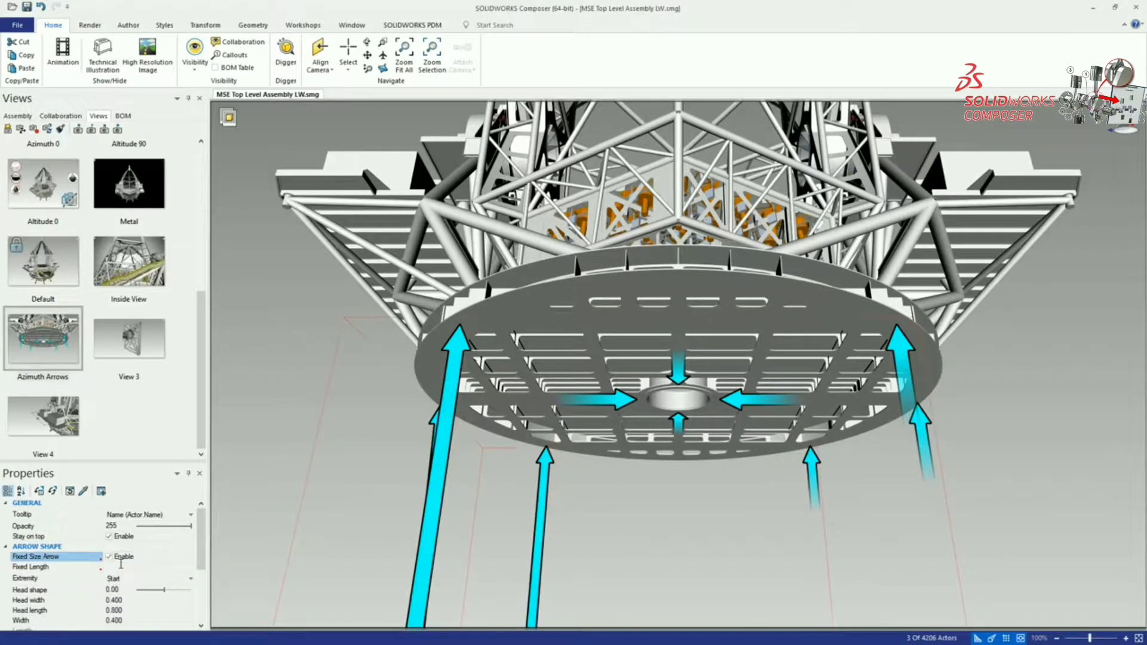
pyautogui.click(122, 566)
pyautogui.write('0.030')
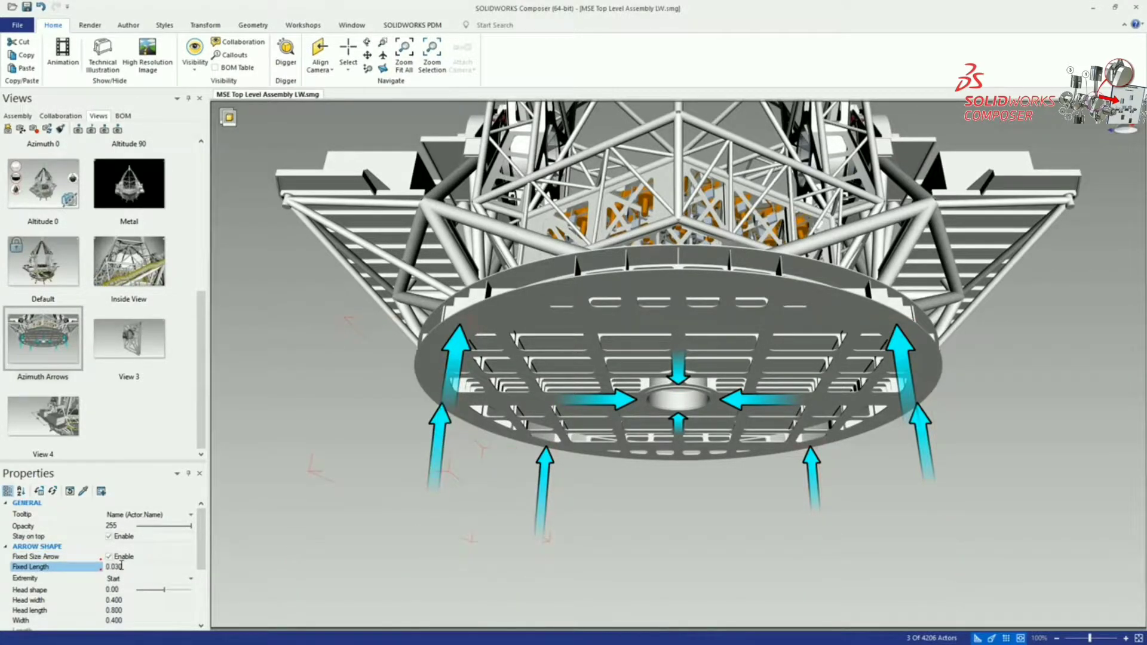
pyautogui.click(298, 541)
pyautogui.scroll(-5, 298, 541)
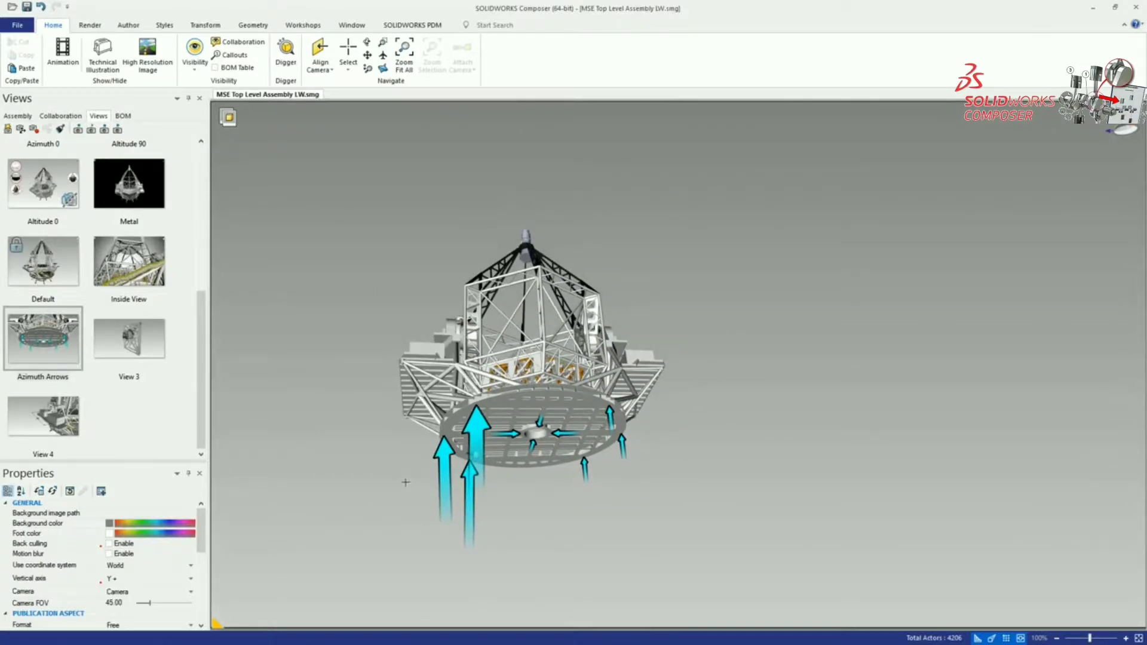
pyautogui.scroll(6, 496, 433)
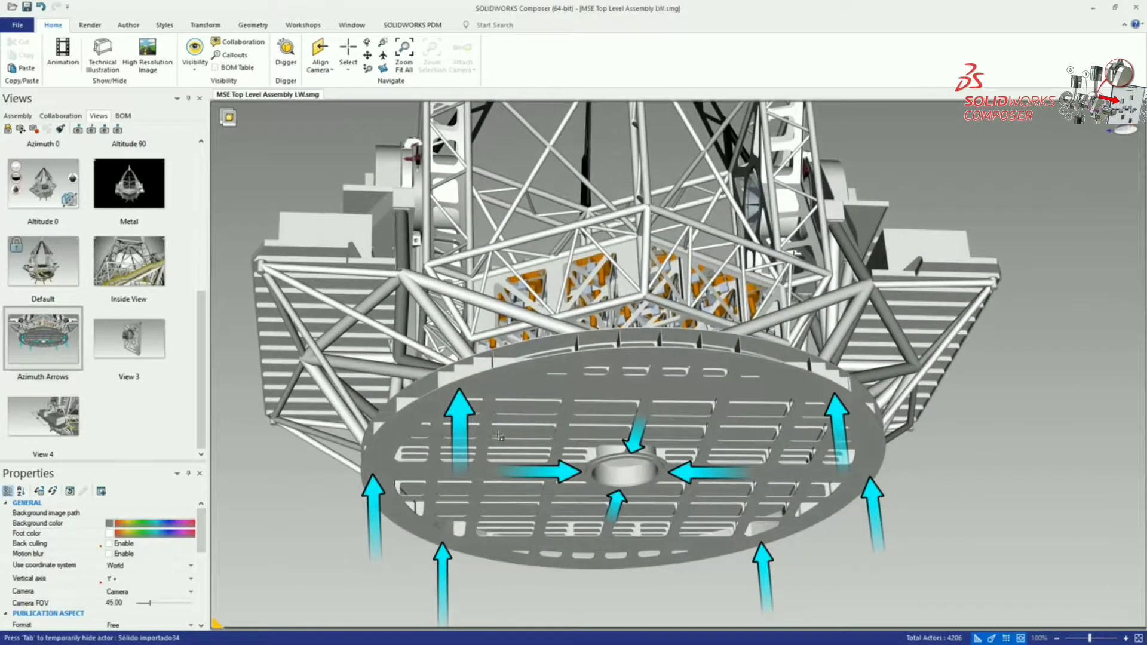
pyautogui.scroll(5, 499, 435)
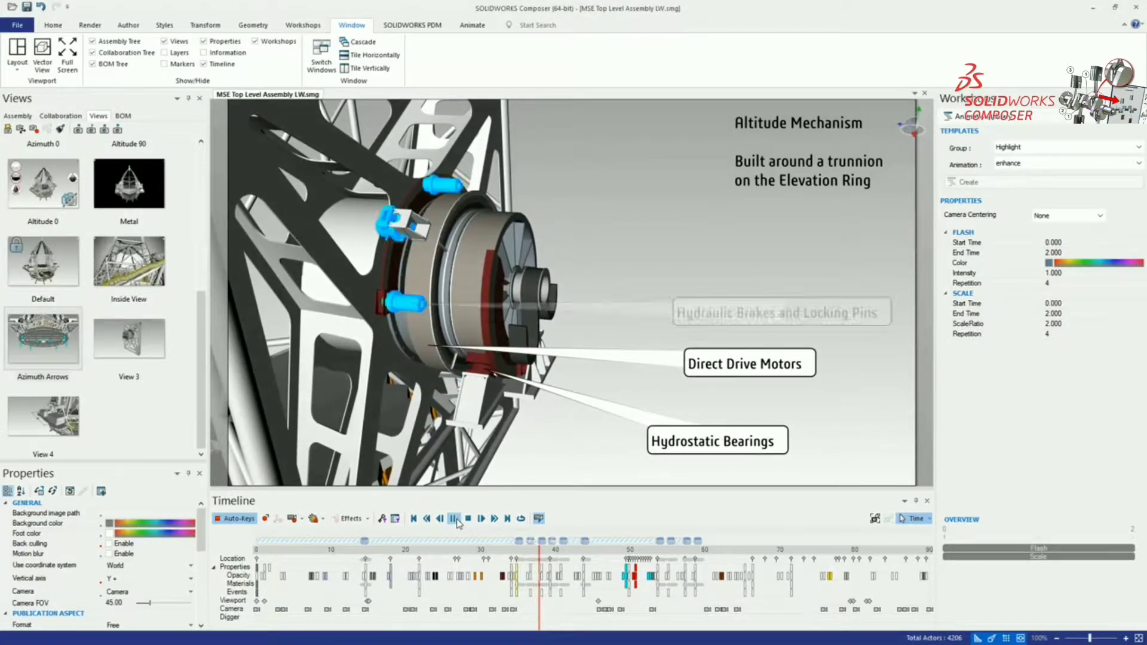
# - Set the flash color of the Cable Wrap's Enhance effect to Undefined and replay the animation from just before it
pyautogui.scroll(5, 585, 566)
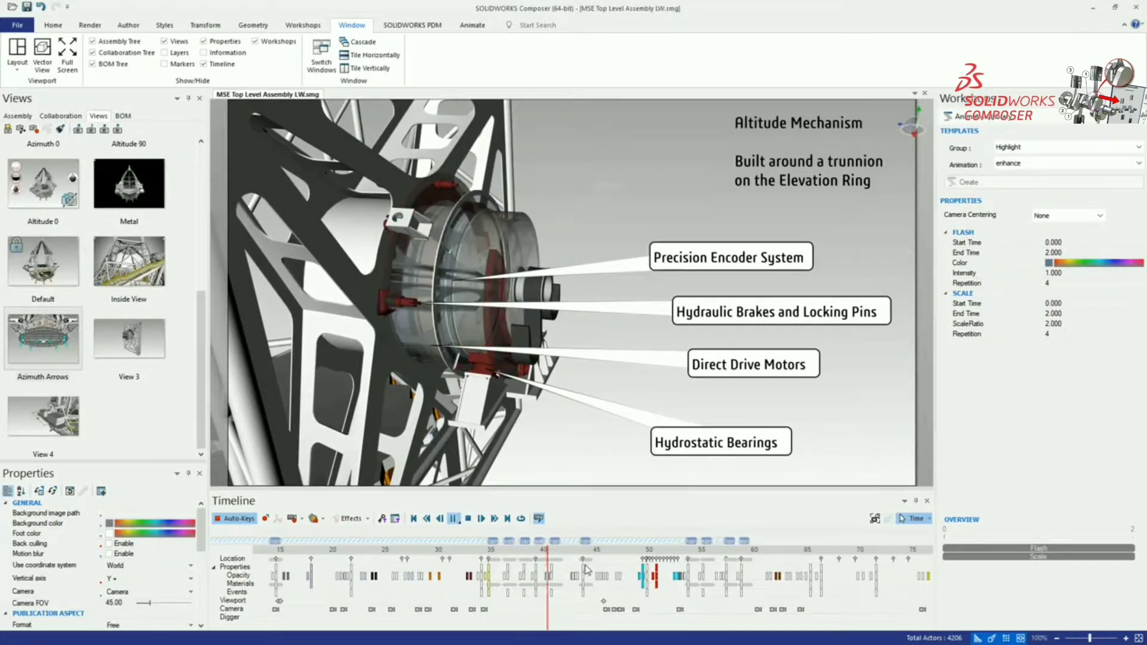
pyautogui.scroll(2, 587, 569)
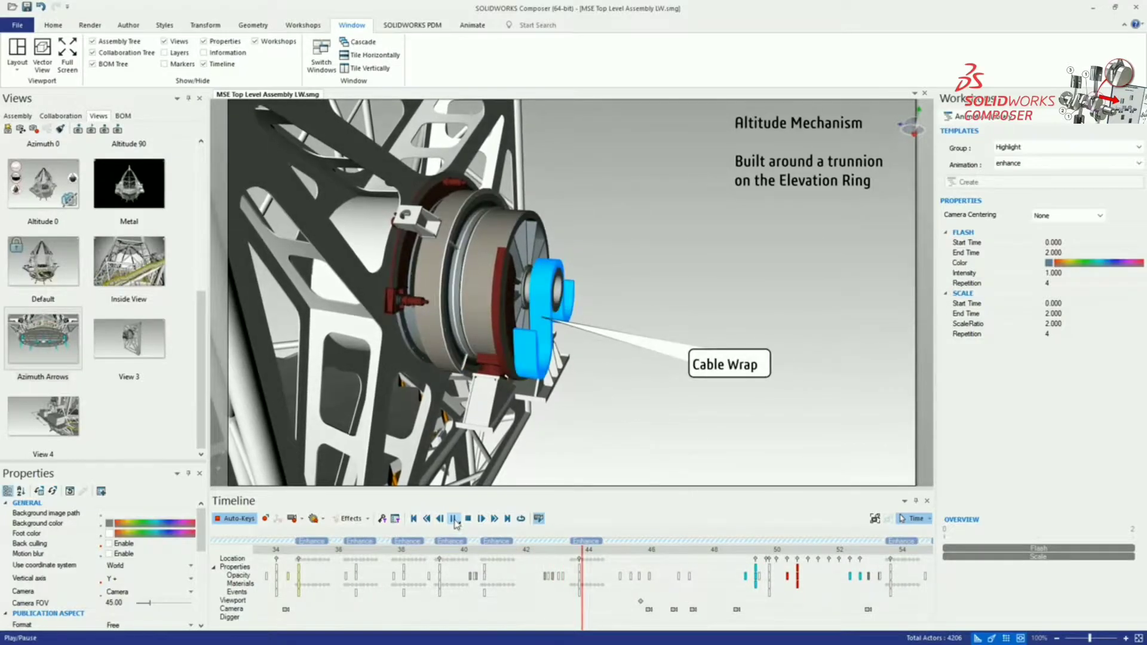
pyautogui.click(454, 520)
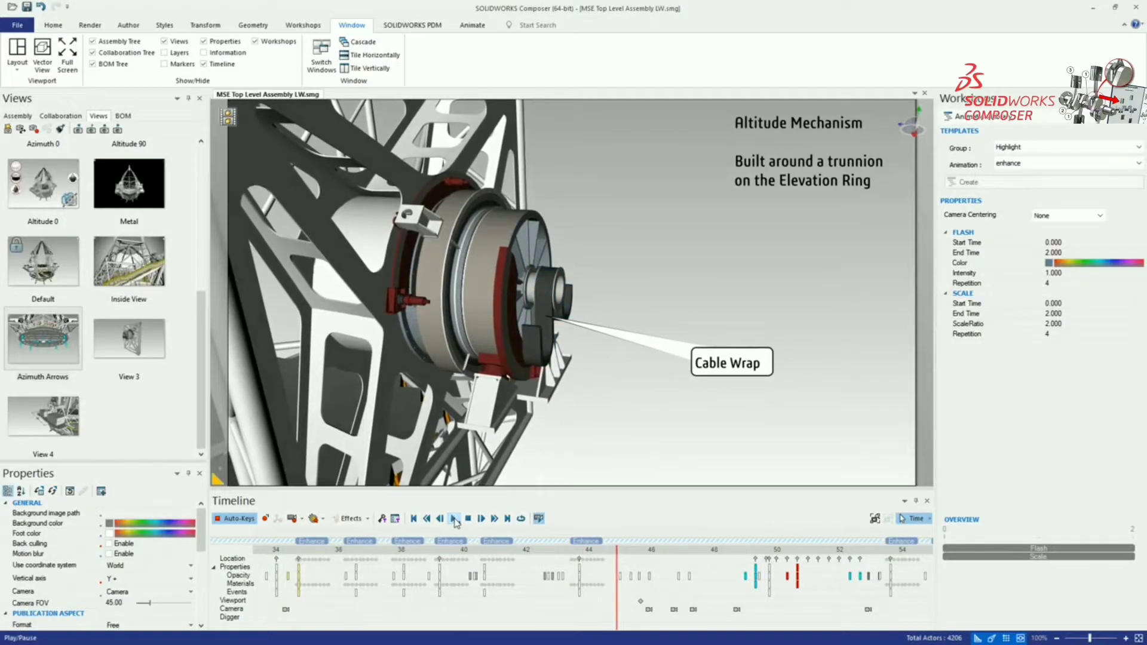
pyautogui.click(585, 543)
pyautogui.click(1049, 263)
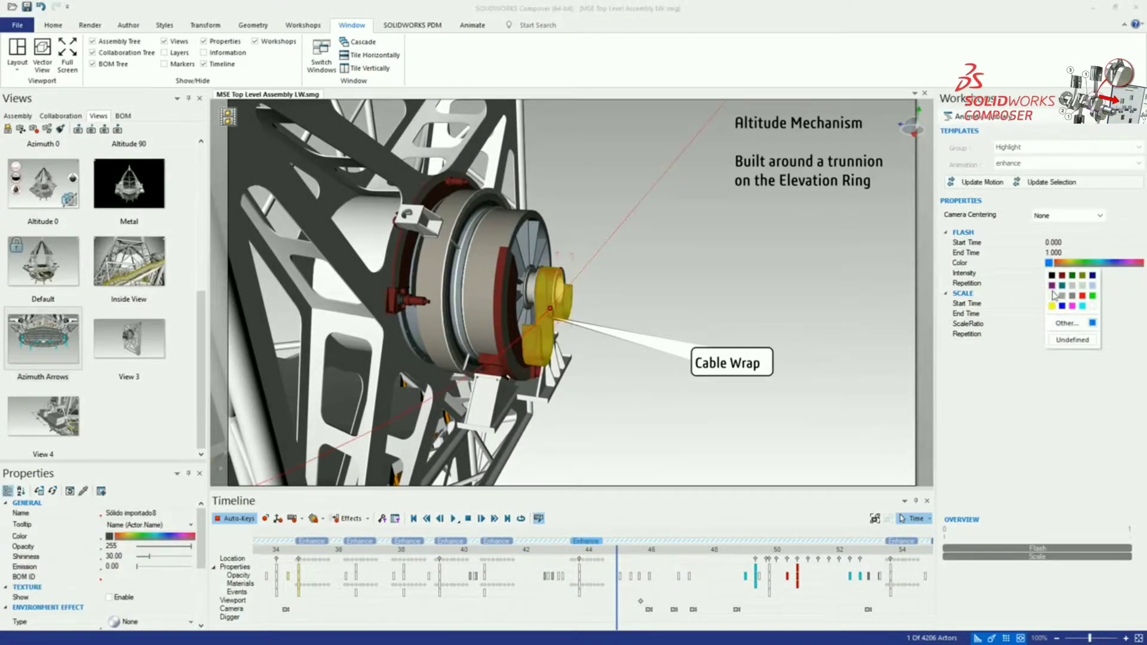
pyautogui.click(1072, 340)
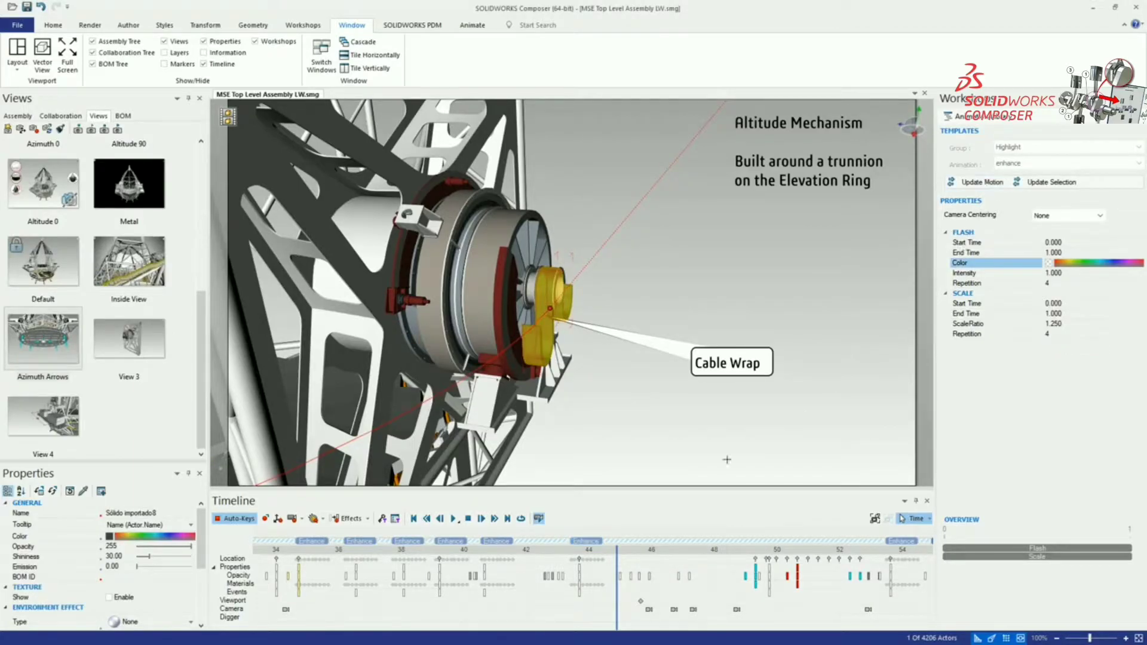
pyautogui.click(548, 550)
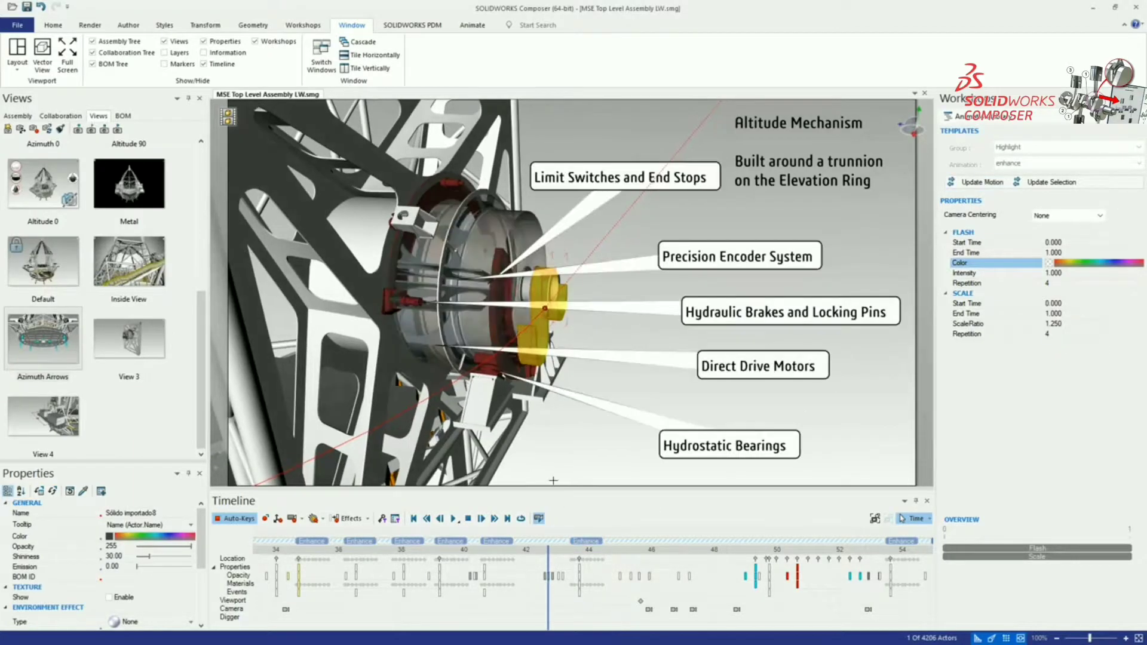
pyautogui.click(454, 519)
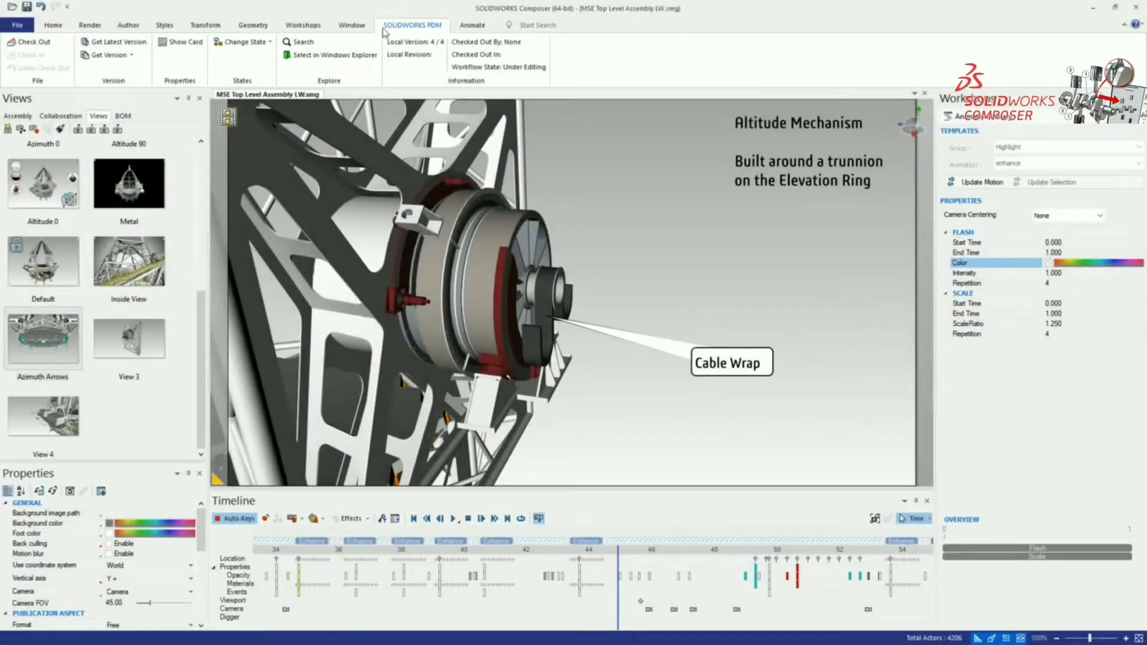
# - Check which PDM workflow state changes are available for the assembly file
pyautogui.click(267, 43)
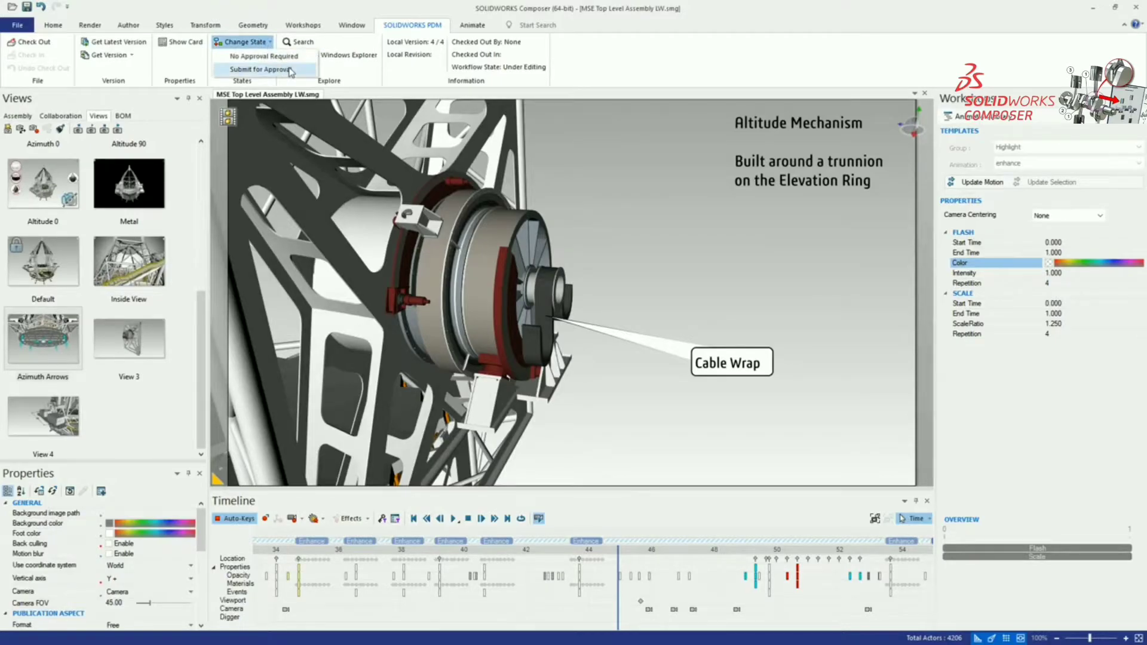
pyautogui.click(337, 69)
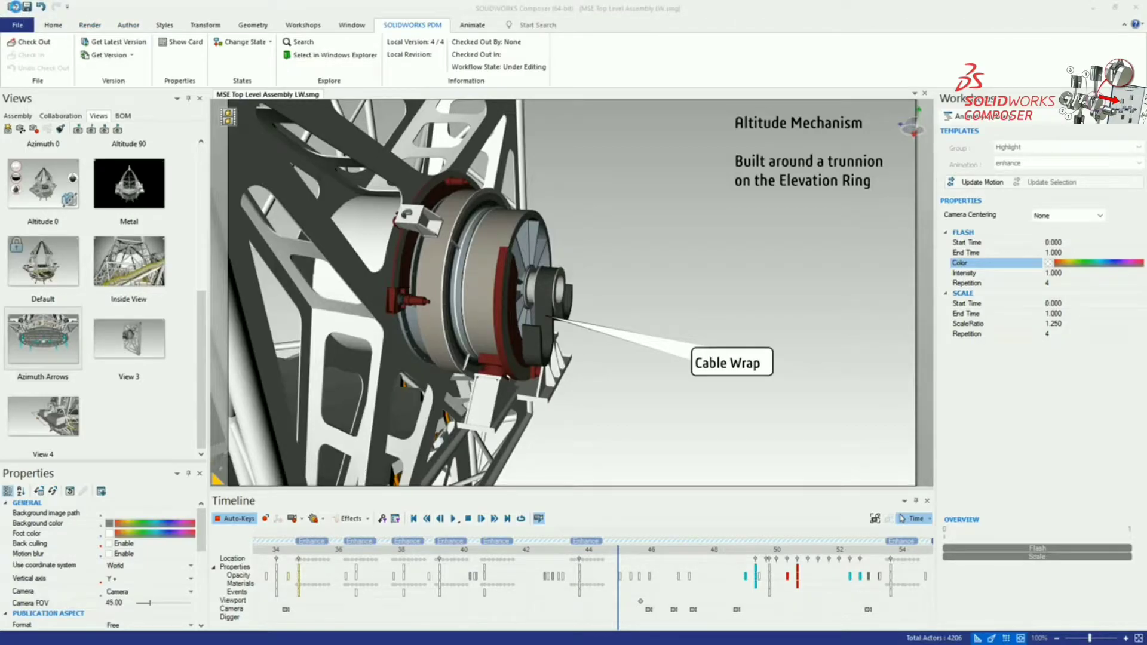
# - Choose Hoist Assembly - Explode.SLDASM for opening with the SOLIDWORKS 2019 import profile and toggle its assembly envelope import
pyautogui.click(15, 7)
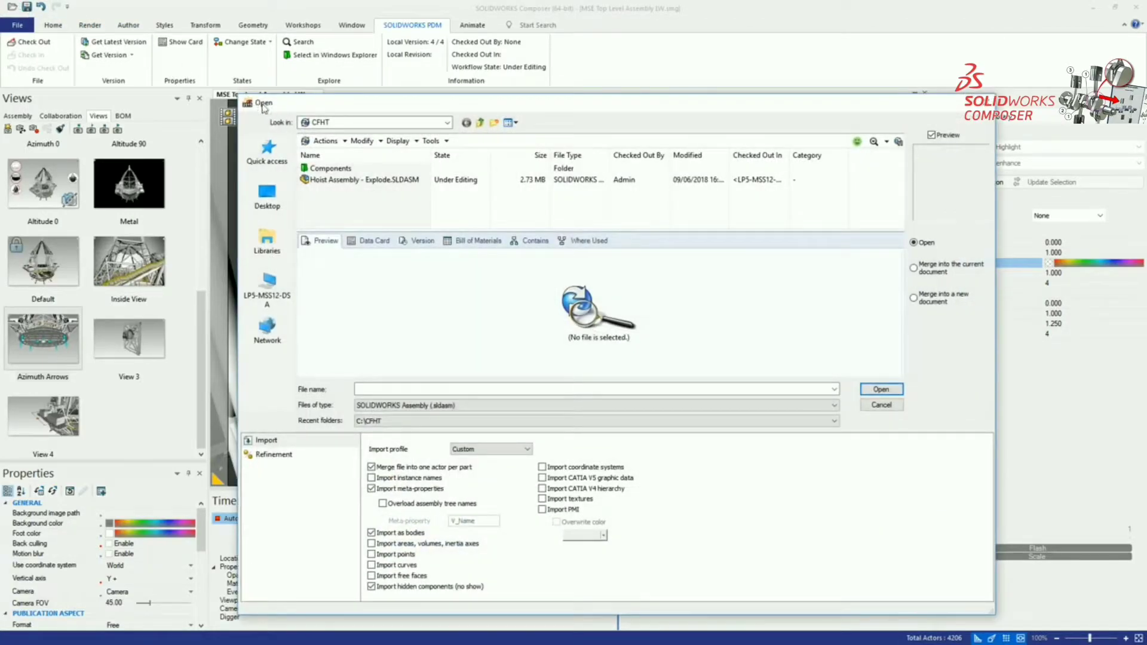
pyautogui.click(371, 180)
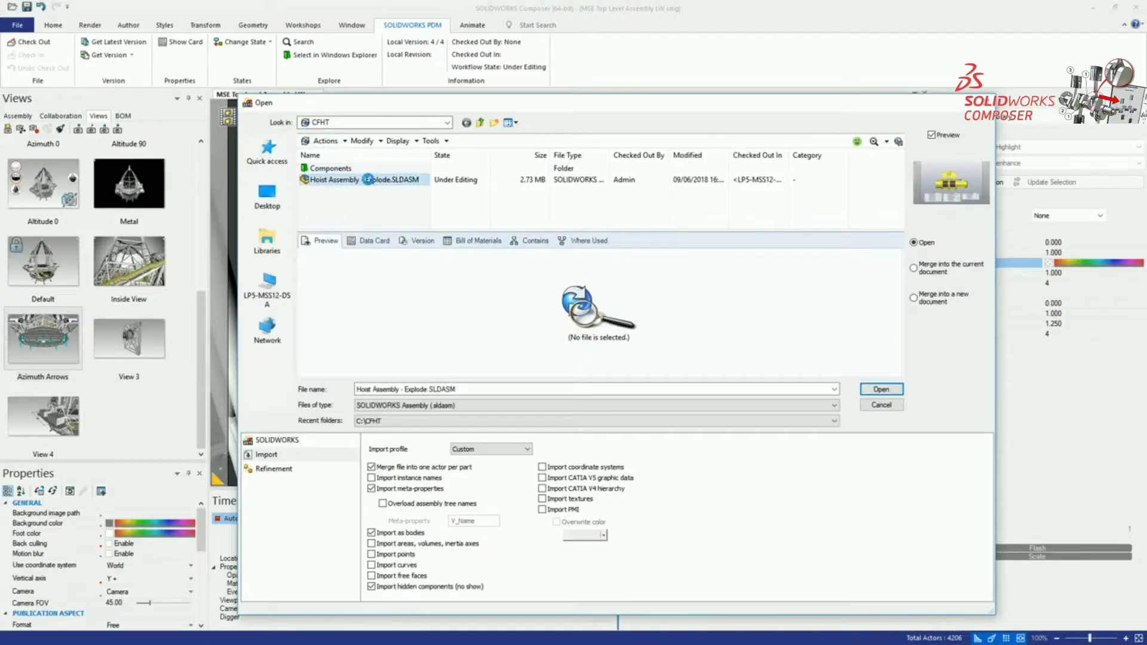
pyautogui.click(500, 450)
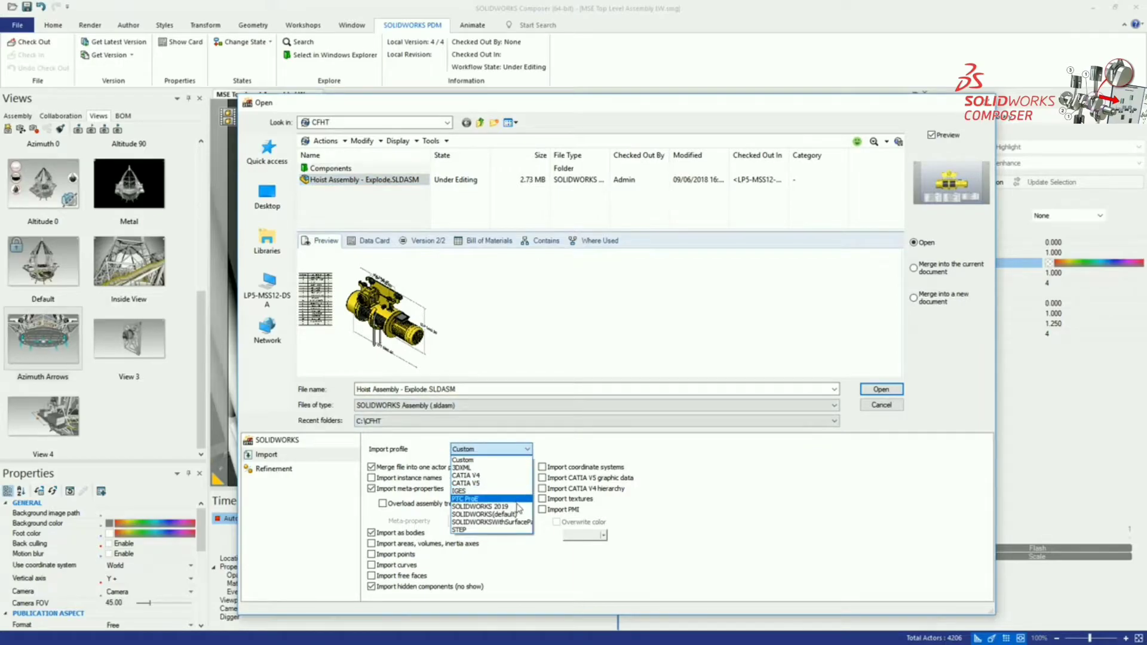
pyautogui.click(518, 507)
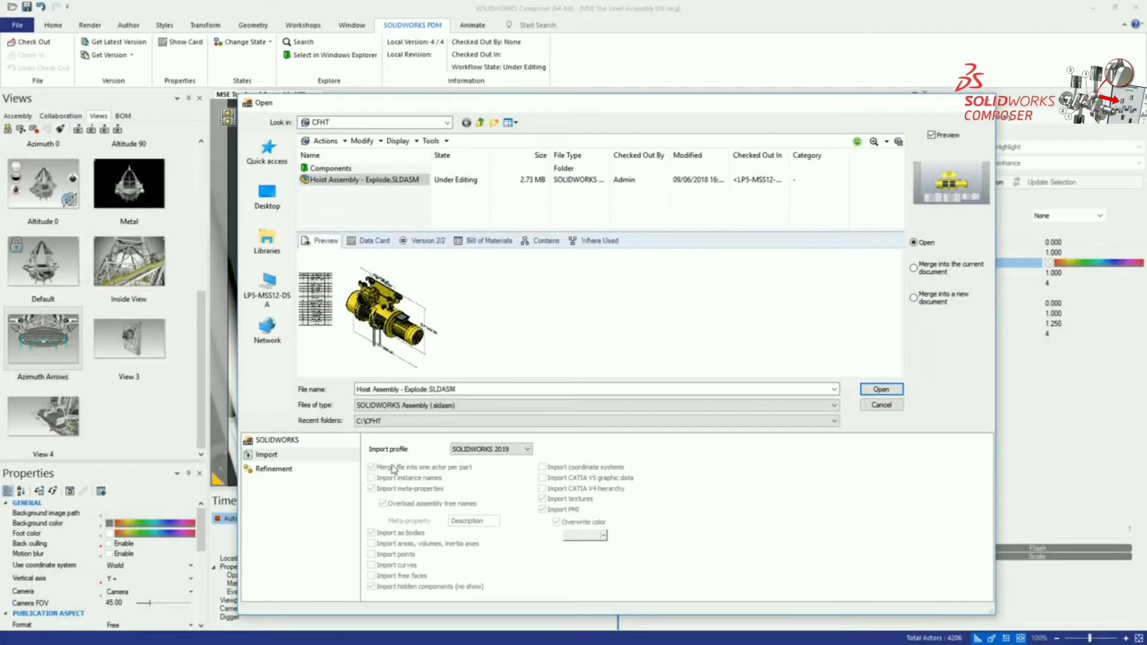
pyautogui.click(327, 442)
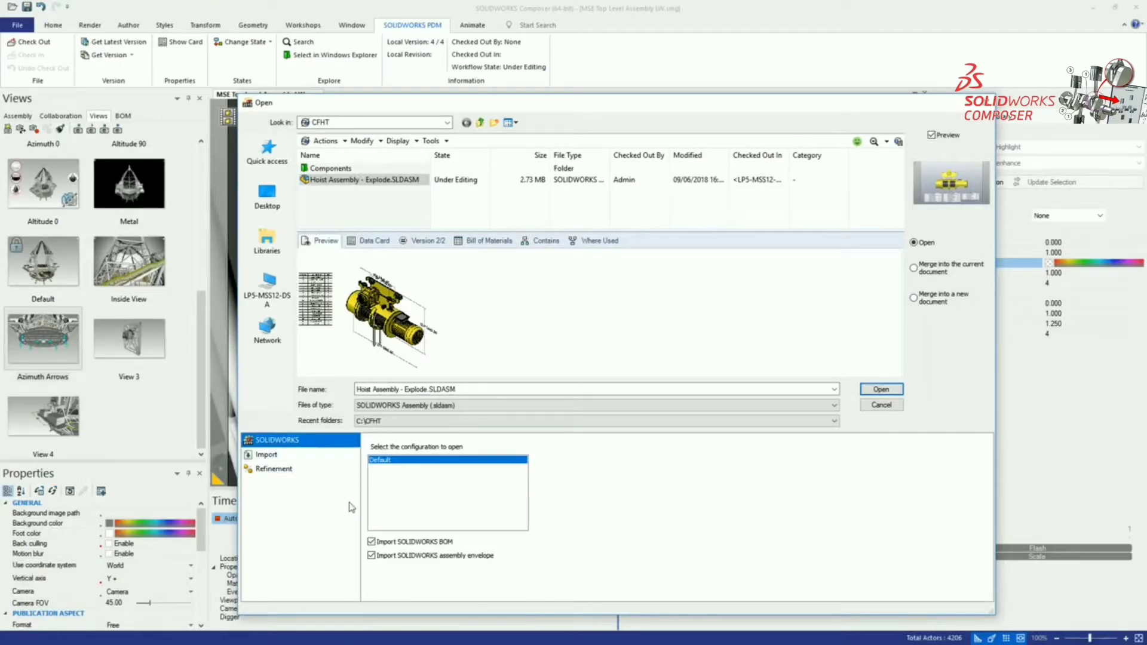
pyautogui.click(371, 557)
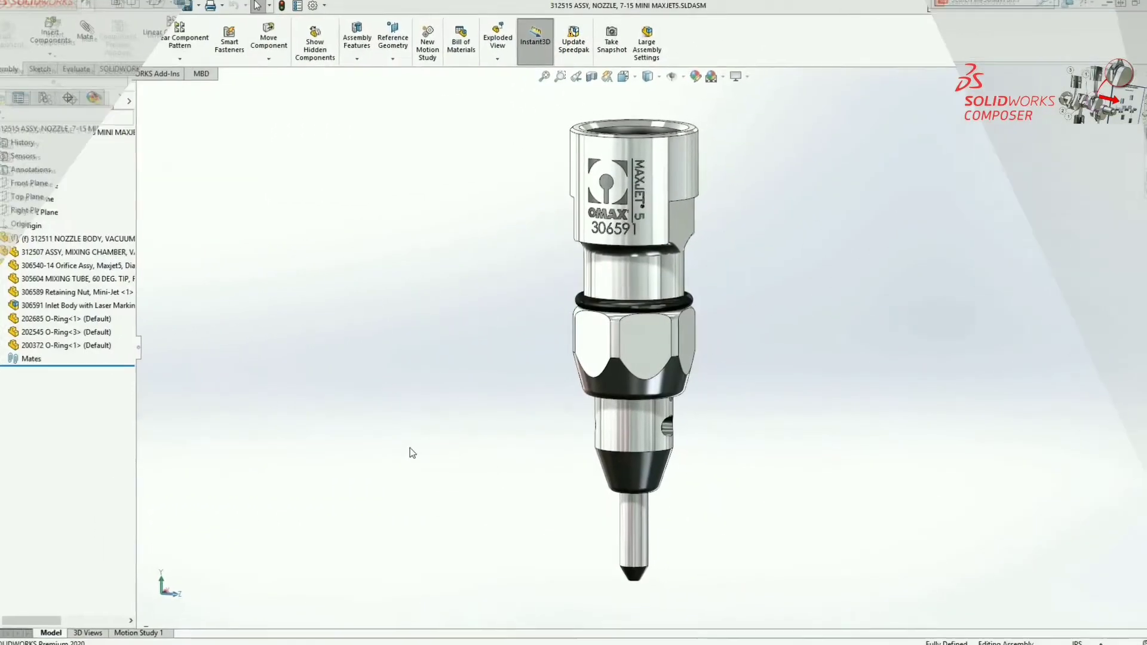
# - Isolate the mixing tube in the nozzle assembly, inspect it in a Front Plane section view, and restore the full assembly
pyautogui.moveTo(411, 448)
pyautogui.mouseDown(button='middle')
pyautogui.moveTo(481, 421)
pyautogui.moveTo(407, 451)
pyautogui.mouseUp(button='middle')
pyautogui.rightClick(625, 525)
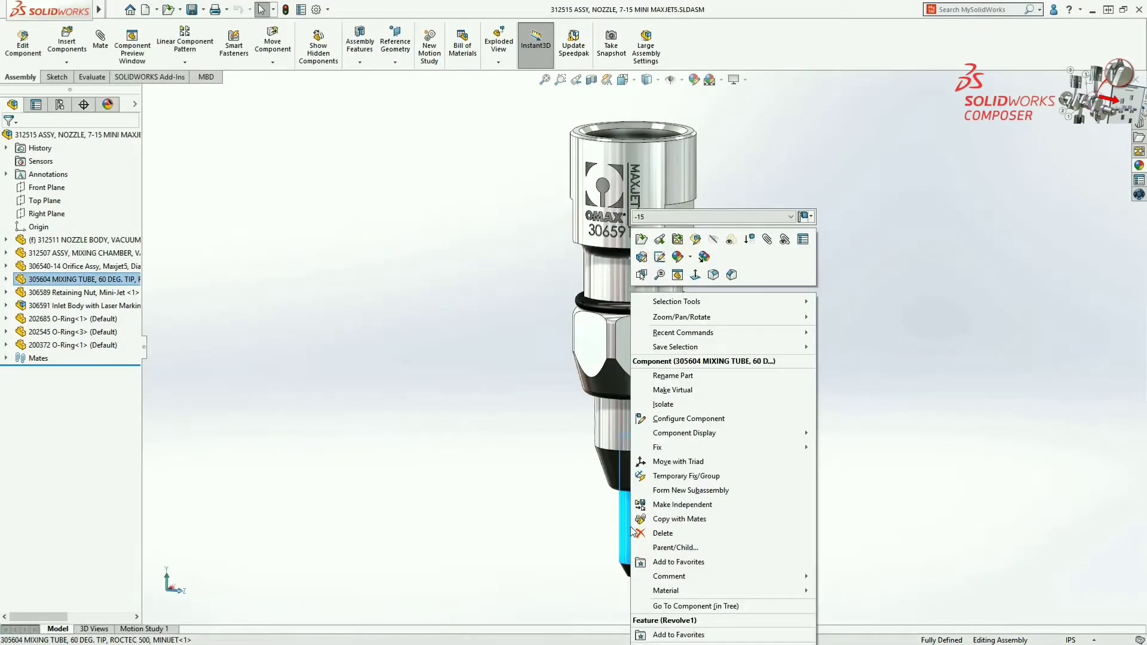
pyautogui.click(734, 407)
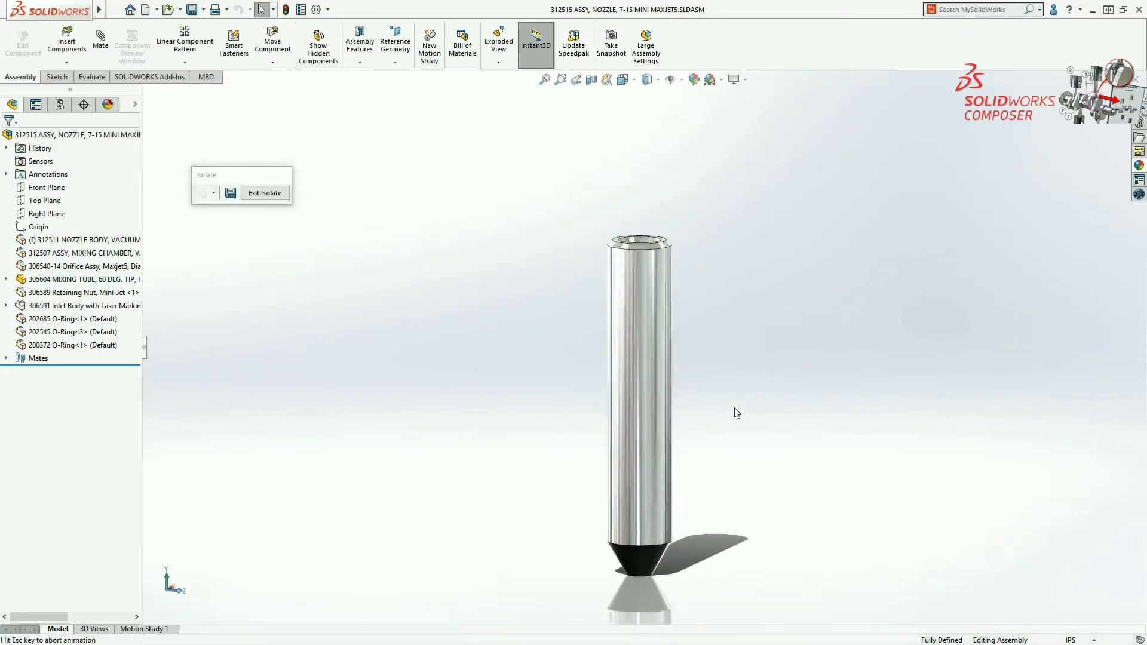
pyautogui.click(592, 80)
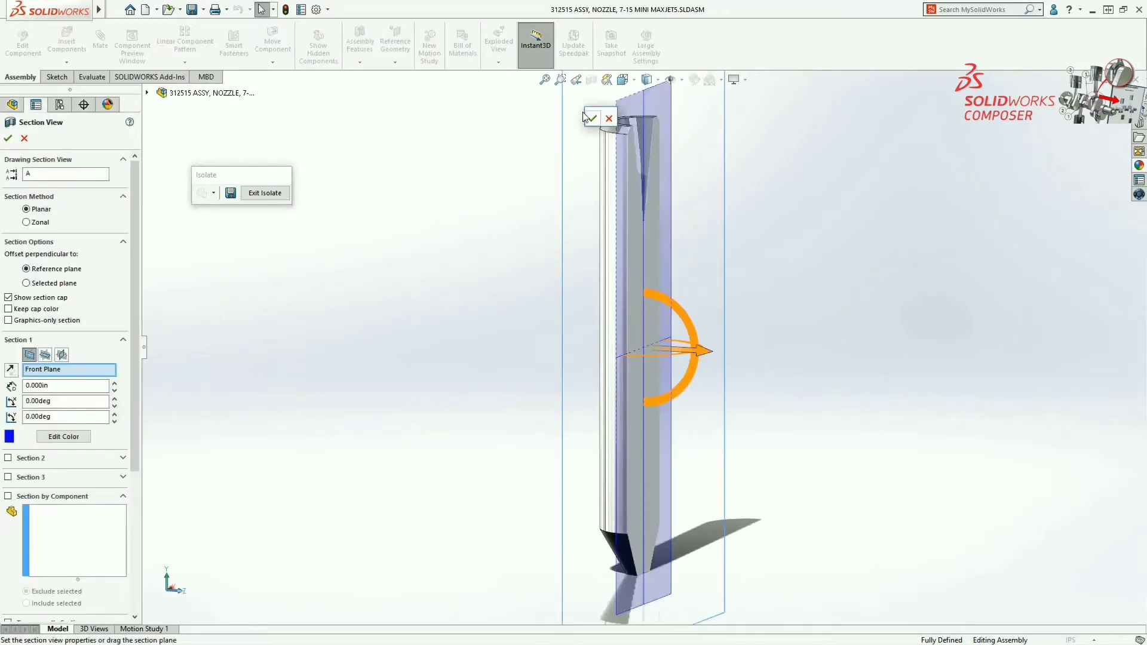
pyautogui.click(592, 118)
pyautogui.moveTo(563, 129)
pyautogui.mouseDown(button='middle')
pyautogui.moveTo(502, 139)
pyautogui.moveTo(550, 119)
pyautogui.mouseUp(button='middle')
pyautogui.click(592, 87)
pyautogui.click(282, 197)
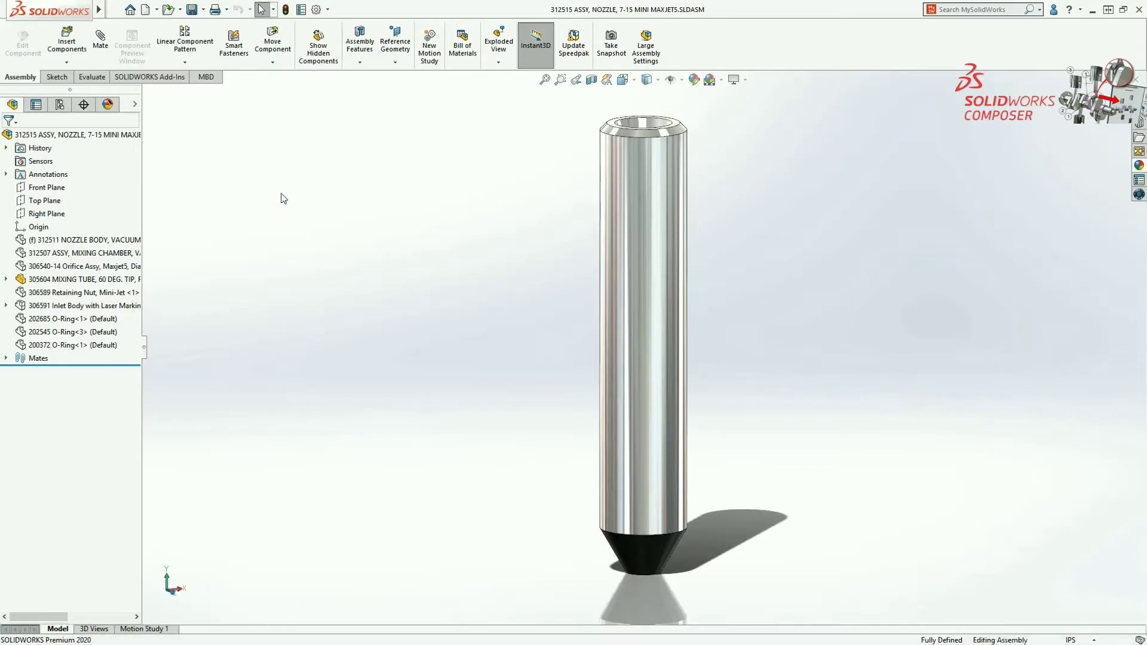
# - Show the nozzle assembly in the saved orientations 3D for DWG, Bottom Corner and 3D for DWG 2 in turn
pyautogui.press('space')
pyautogui.click(346, 317)
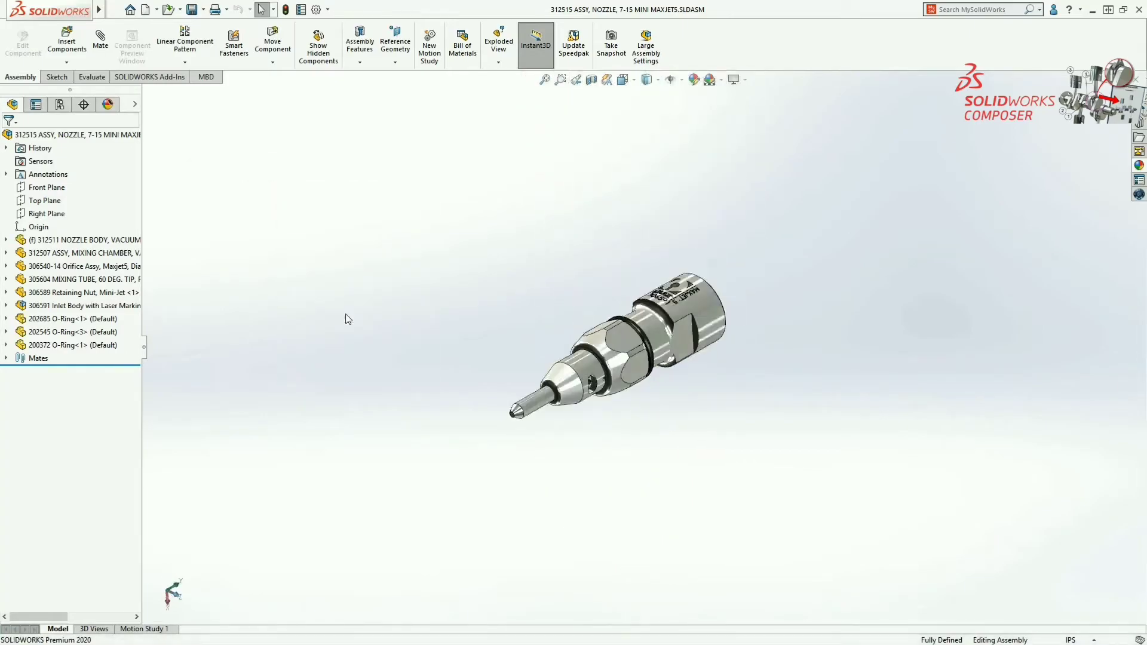
pyautogui.press('space')
pyautogui.click(352, 358)
pyautogui.press('space')
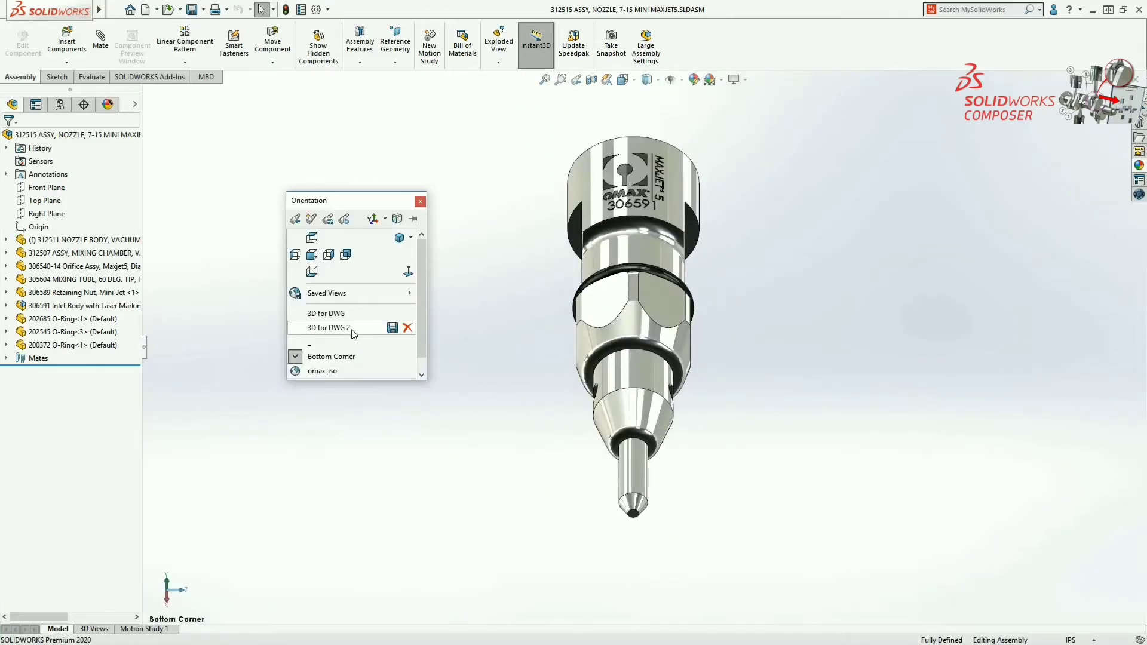
pyautogui.click(352, 332)
# - Play the animated explode of the Partial Assembly exploded view in the Default configuration
pyautogui.click(59, 105)
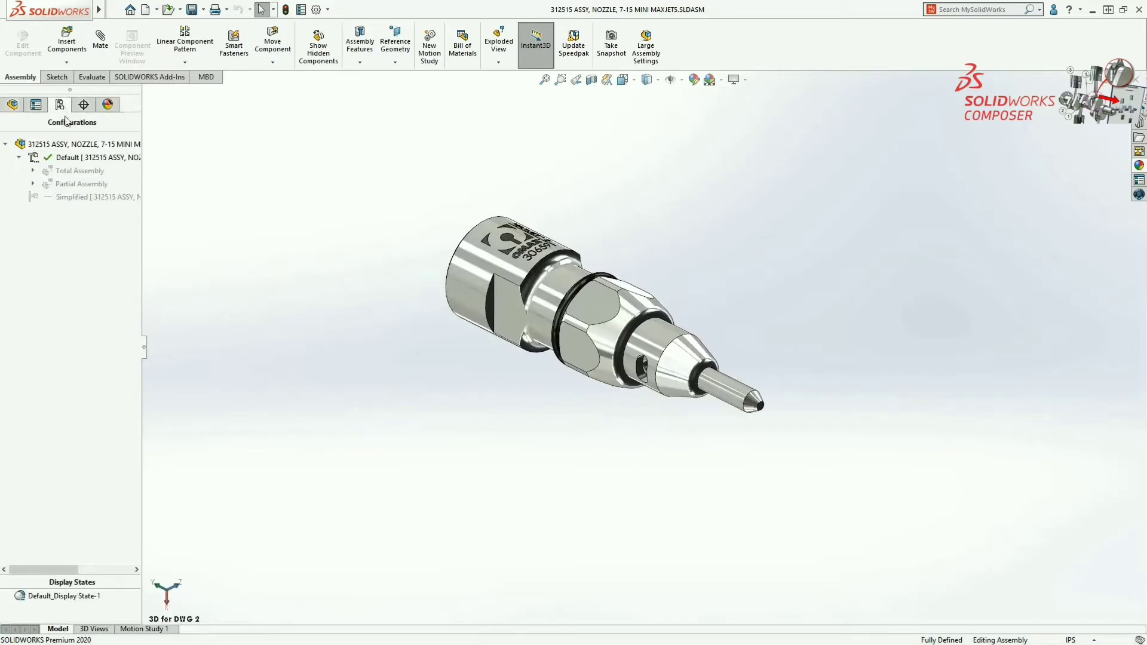
pyautogui.rightClick(83, 186)
pyautogui.click(103, 211)
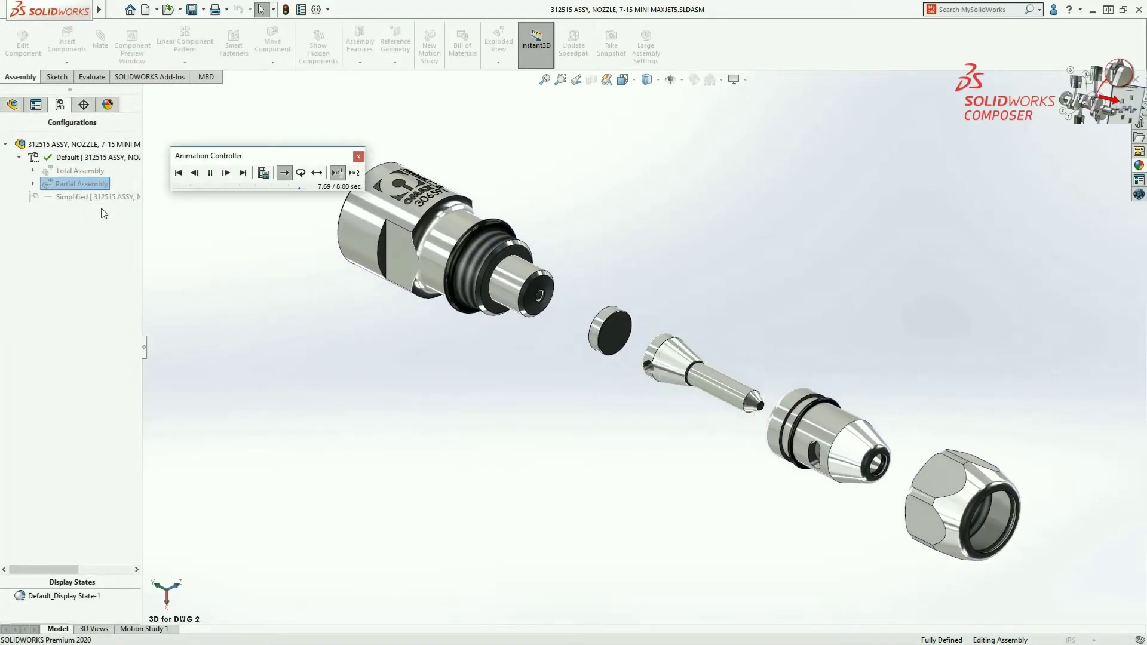
# - Switch to SOLIDWORKS Composer and open the 312515 nozzle assembly in its Default configuration with explode views and saved views imported
pyautogui.press('super+Tab')
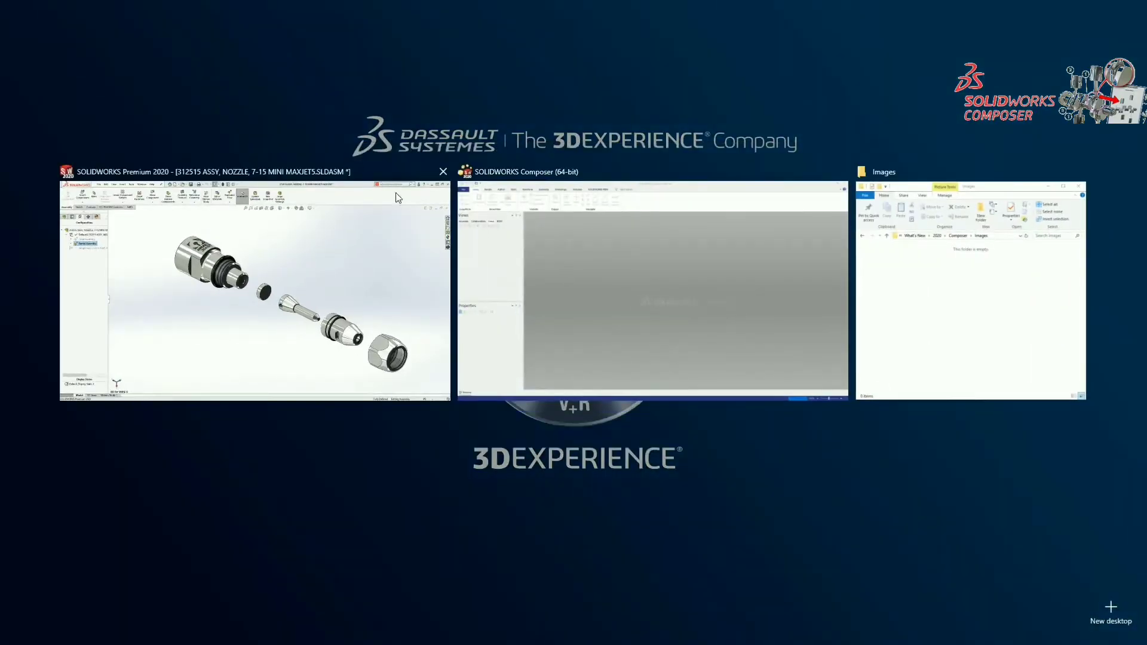
pyautogui.click(506, 267)
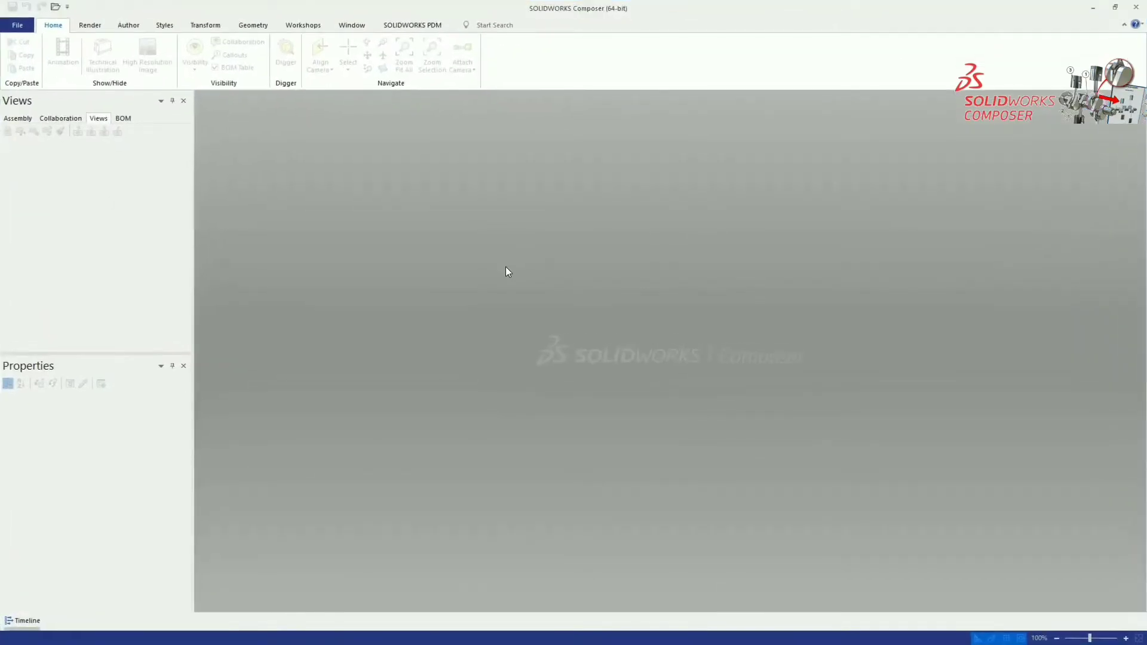
pyautogui.click(56, 8)
pyautogui.click(526, 165)
pyautogui.click(427, 355)
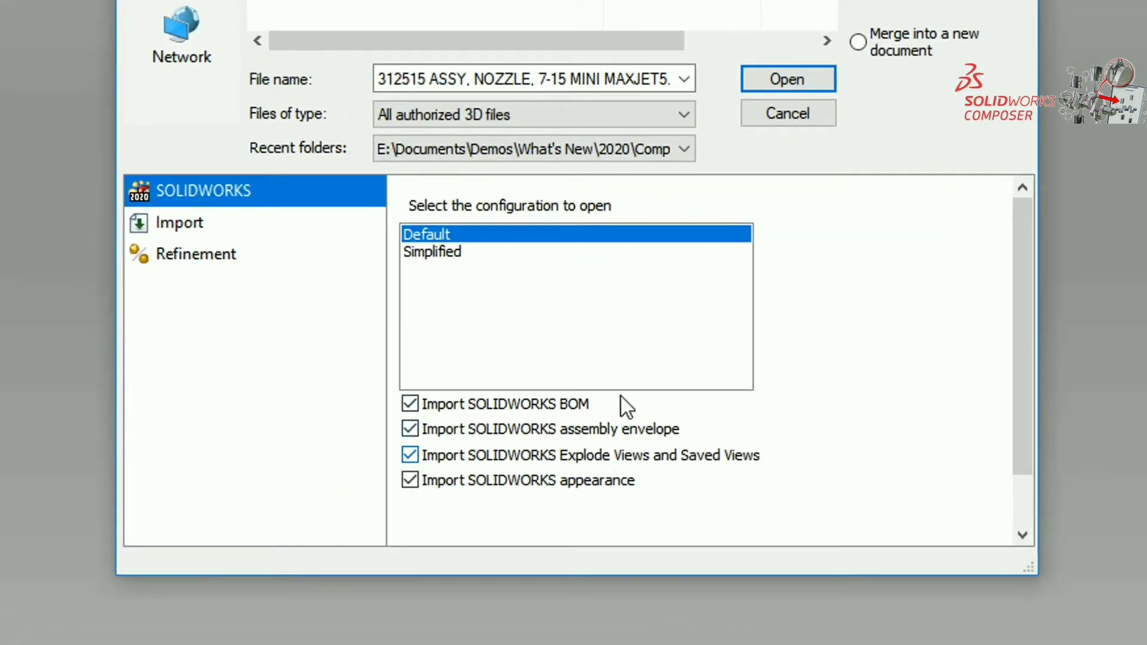
pyautogui.click(794, 82)
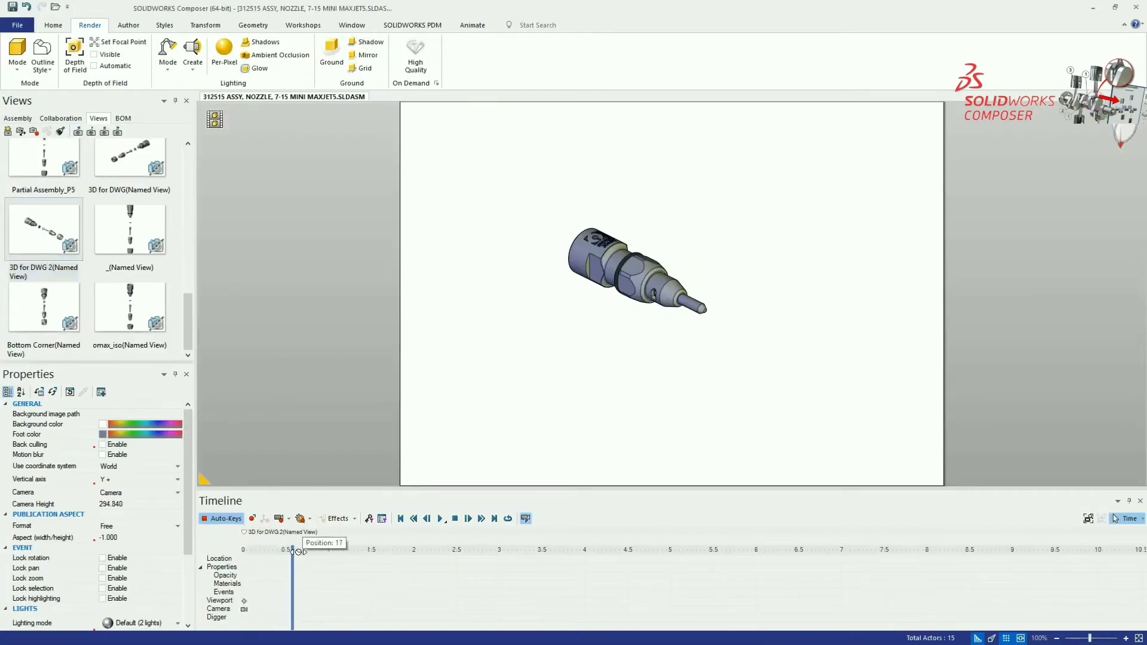
# - Add the views Partial Assembly_P4 Nozzle Body at 1 second and Total Assembly_T9 Nozzle Body Inner O-Ring at 2 seconds to the timeline
pyautogui.scroll(3, 129, 251)
pyautogui.click(130, 231)
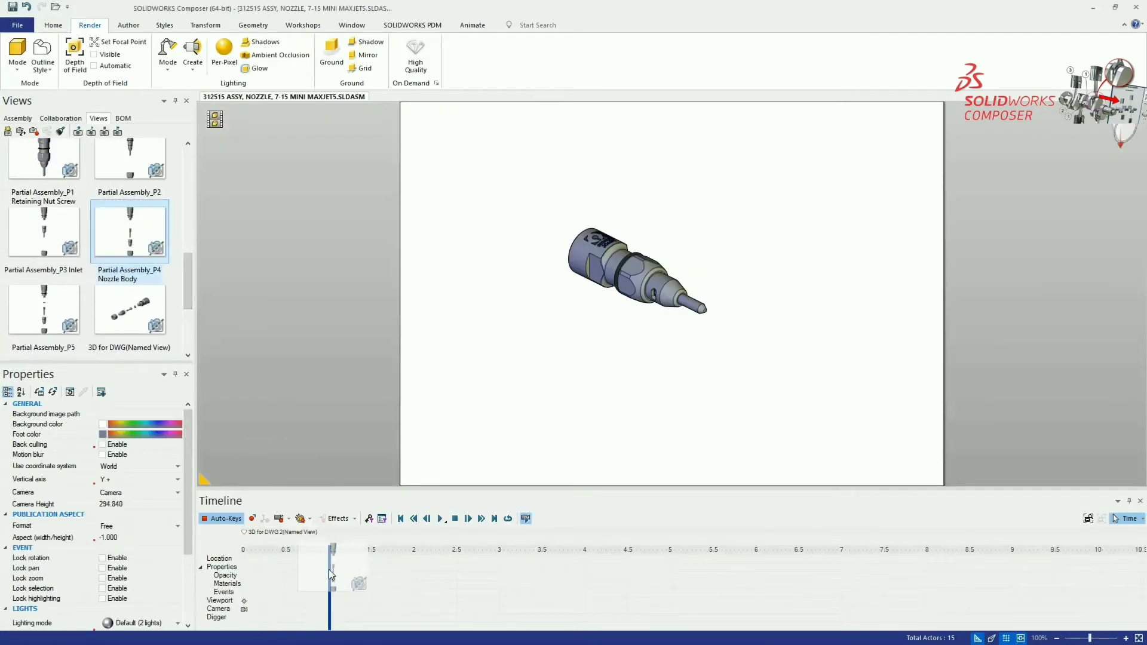
pyautogui.scroll(3, 188, 281)
pyautogui.click(91, 310)
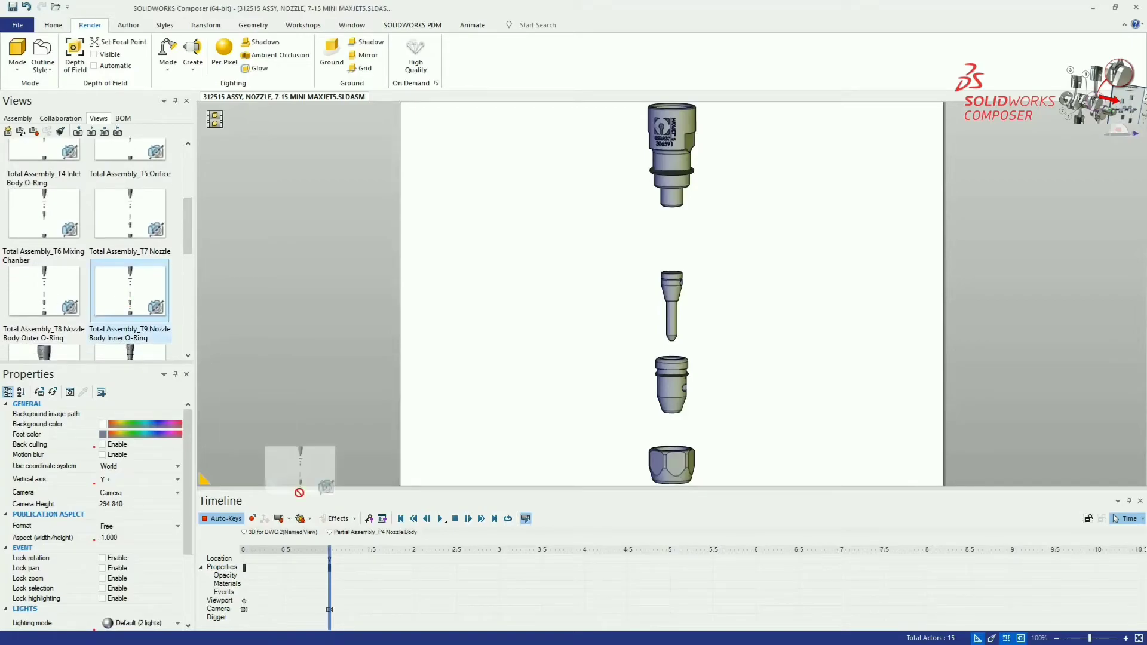
pyautogui.moveTo(415, 597); pyautogui.dragTo(415, 597)
# - Delete the camera keys at 1 and 2 seconds and scrub through the animation
pyautogui.moveTo(433, 622); pyautogui.dragTo(320, 589)
pyautogui.press('Delete')
pyautogui.moveTo(247, 548); pyautogui.dragTo(417, 549)
# - Check the MP4 file type available for saving the animation as a video
pyautogui.click(303, 24)
pyautogui.click(327, 52)
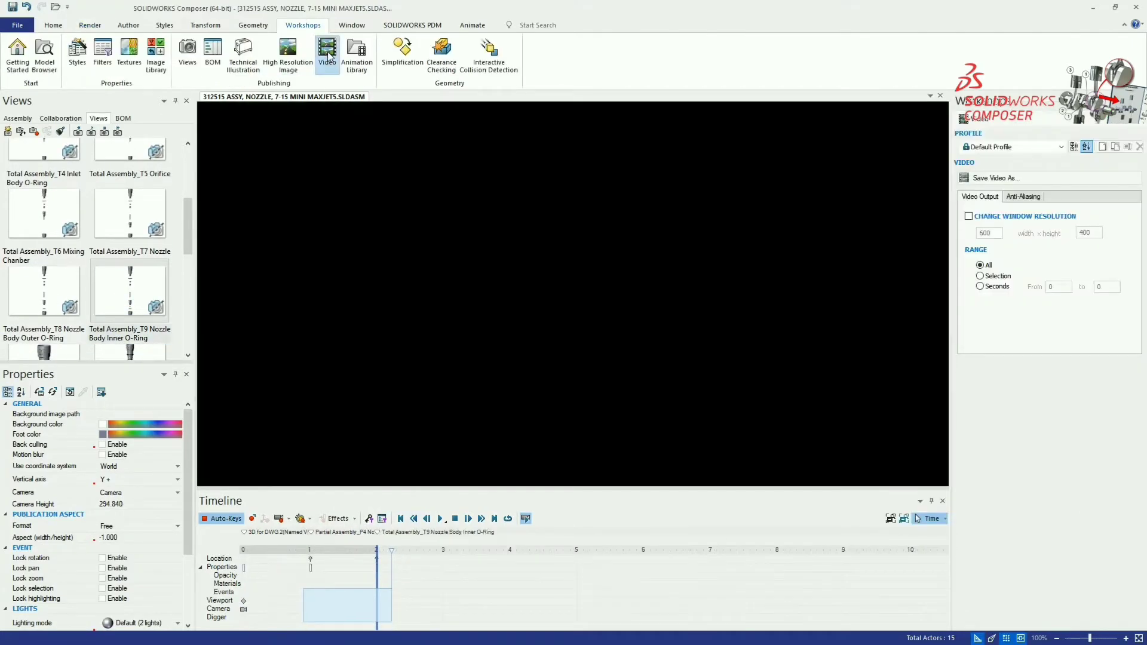
pyautogui.click(986, 179)
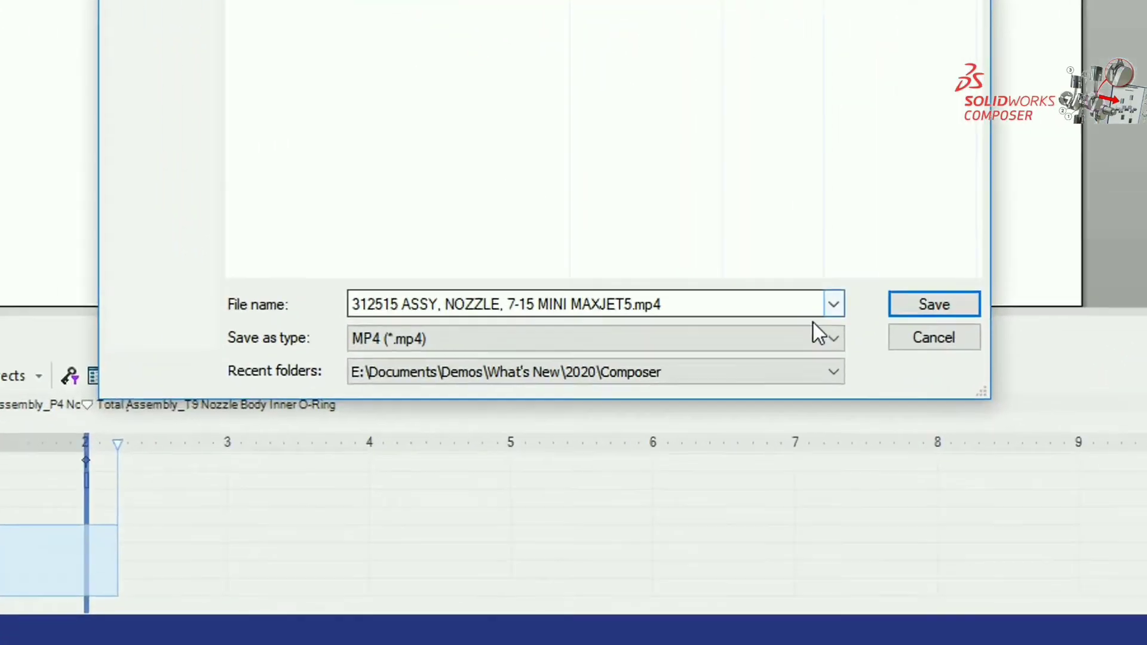
pyautogui.click(714, 495)
pyautogui.click(806, 404)
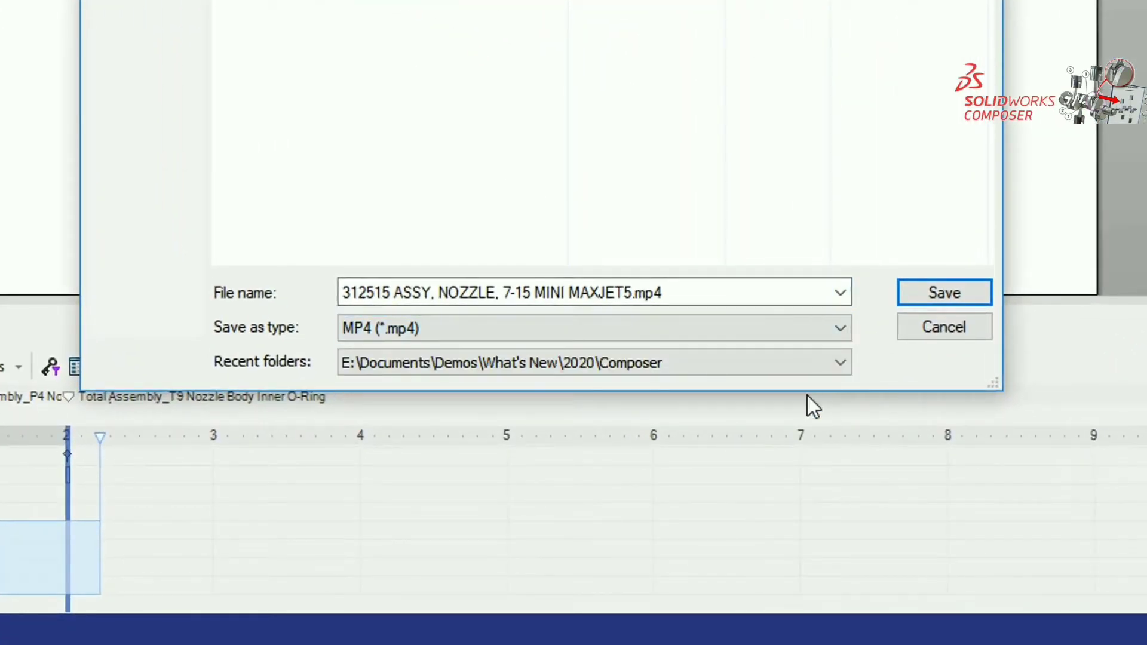
pyautogui.click(923, 329)
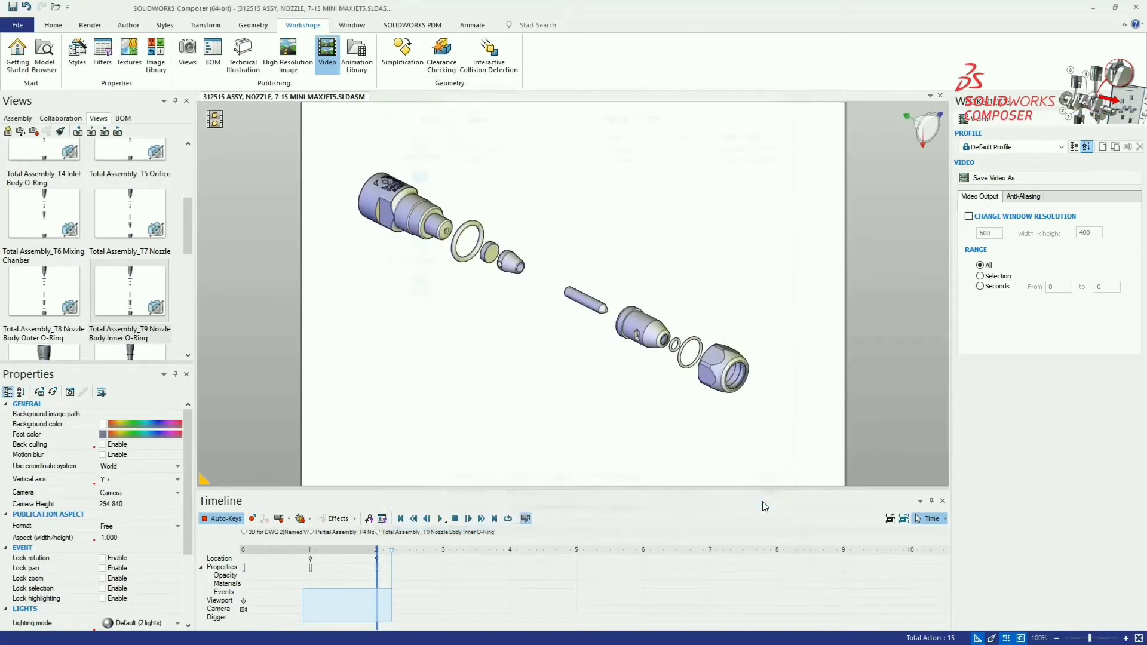
# - Set up a high-resolution 360° Capture of the Collapse View with the vertical axis set to X -
pyautogui.click(943, 501)
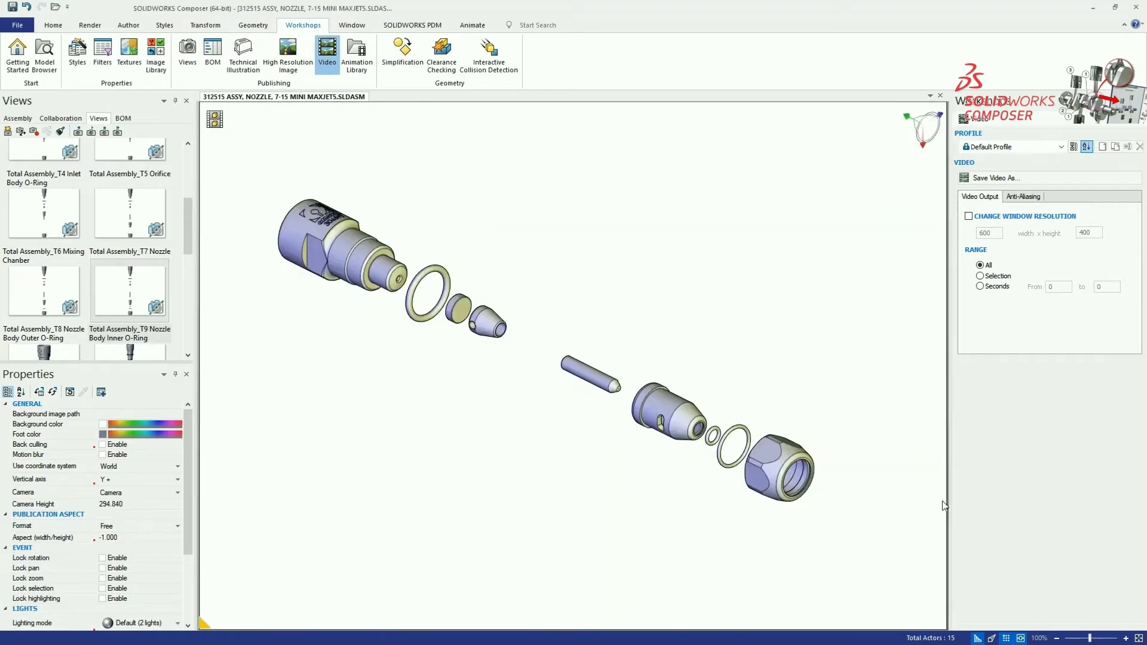
pyautogui.click(299, 64)
pyautogui.scroll(5, 64, 197)
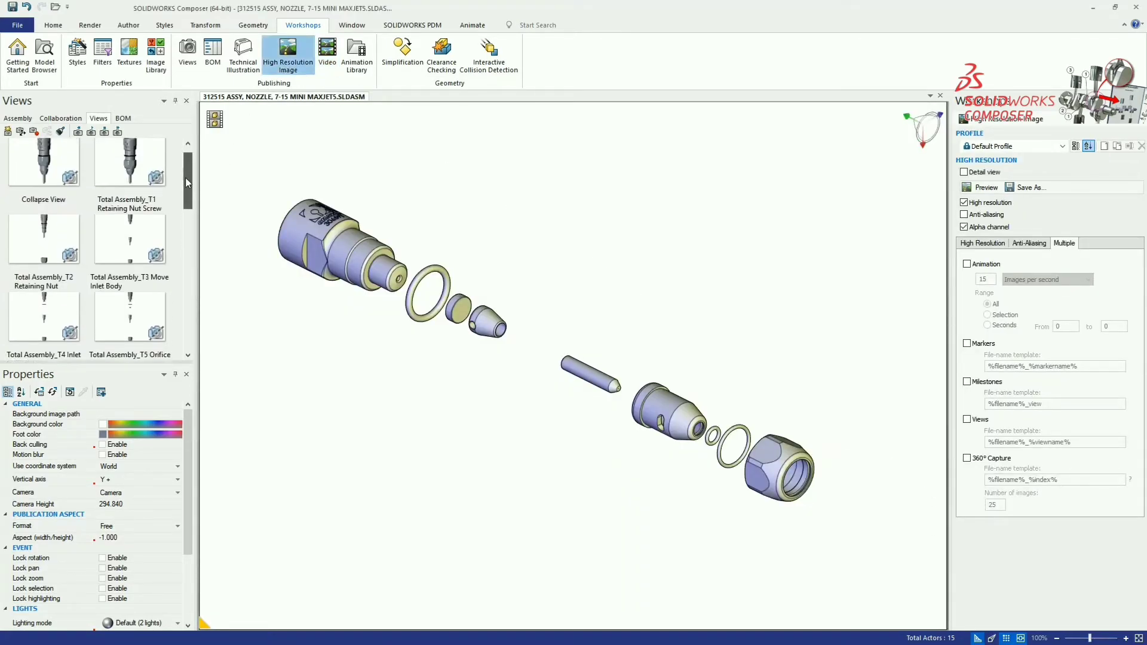
pyautogui.click(64, 173)
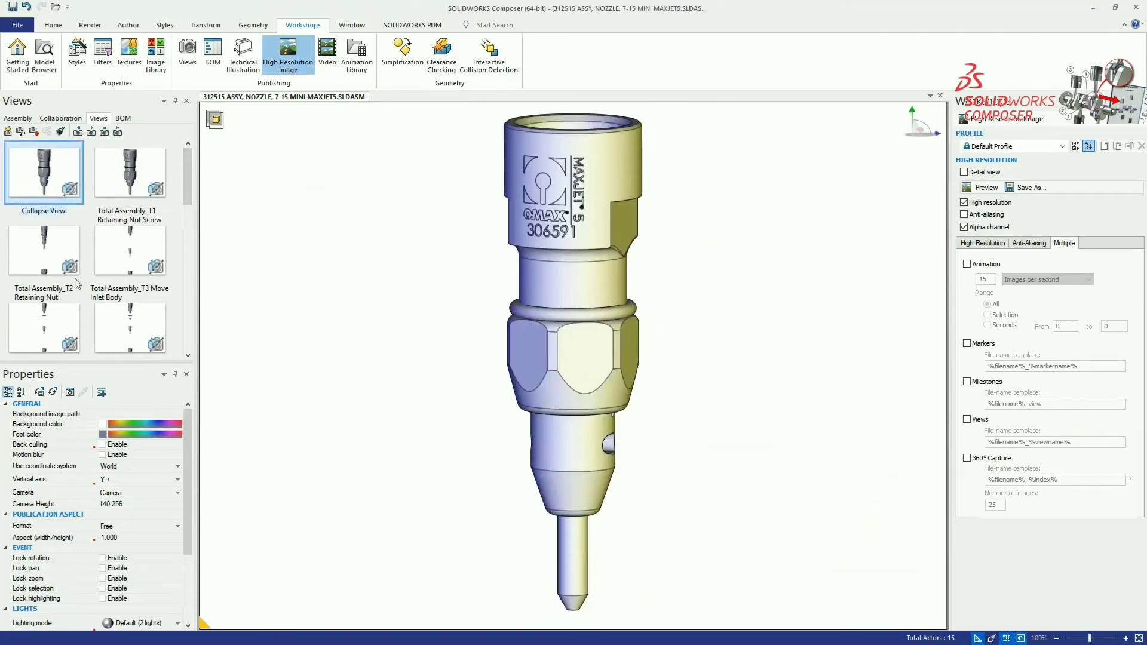
pyautogui.click(177, 480)
pyautogui.click(120, 517)
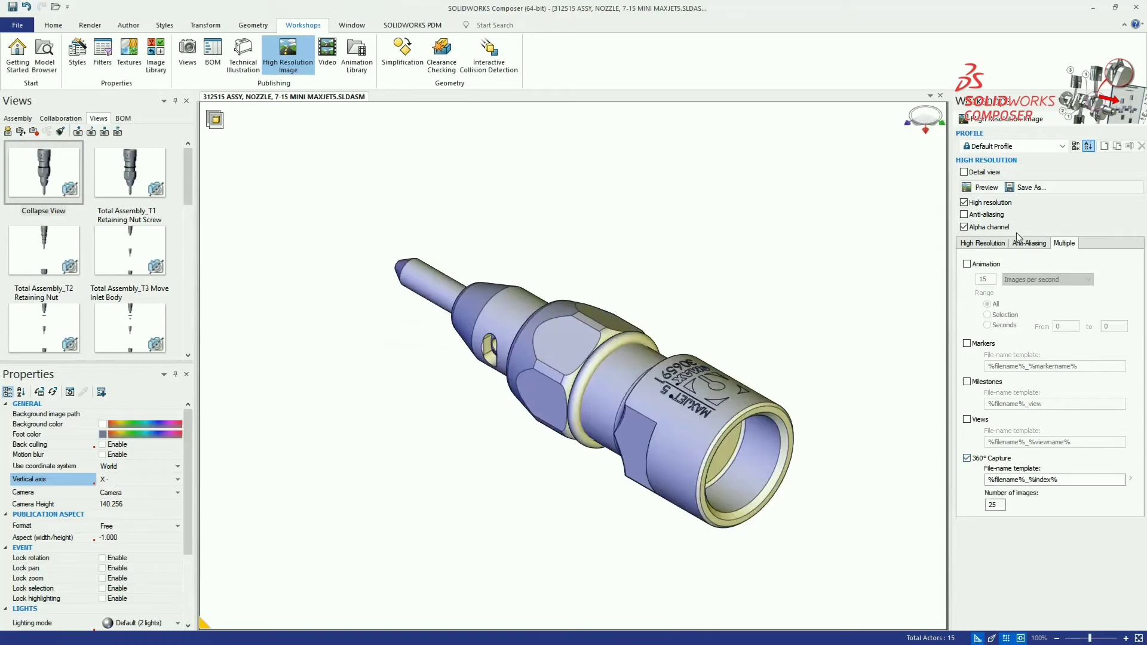
# - Save the 360° capture in the Images folder as 312515 ASSY, NOZZLE, 7-15 MINI MAXJET5-X.jpg
pyautogui.click(1026, 188)
pyautogui.doubleClick(469, 153)
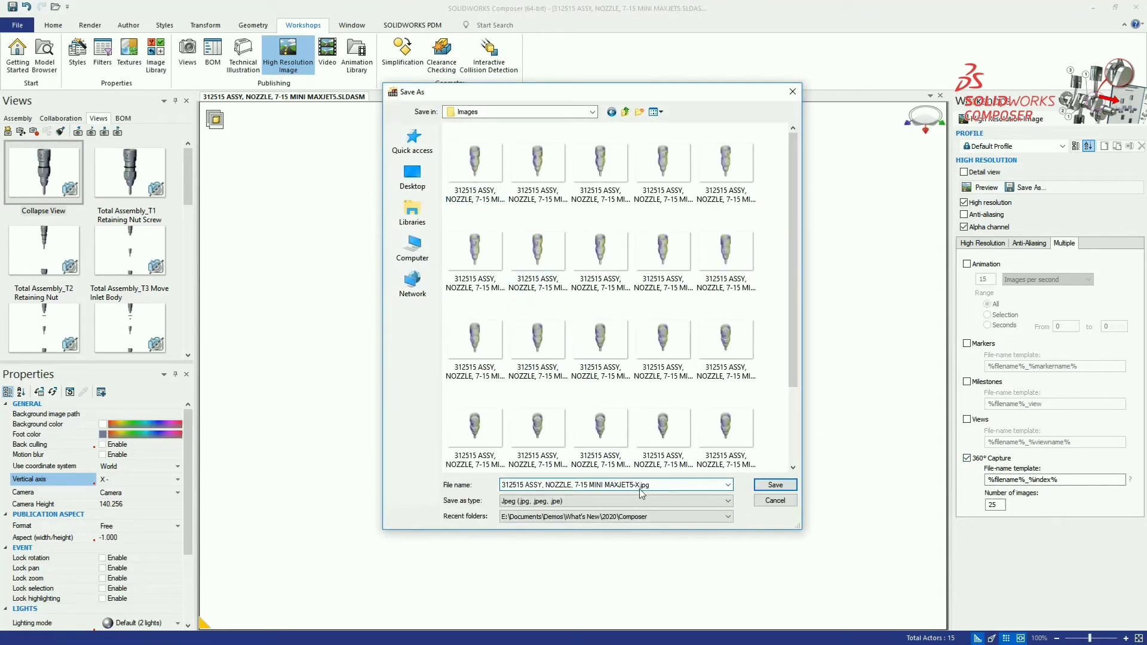
pyautogui.click(758, 485)
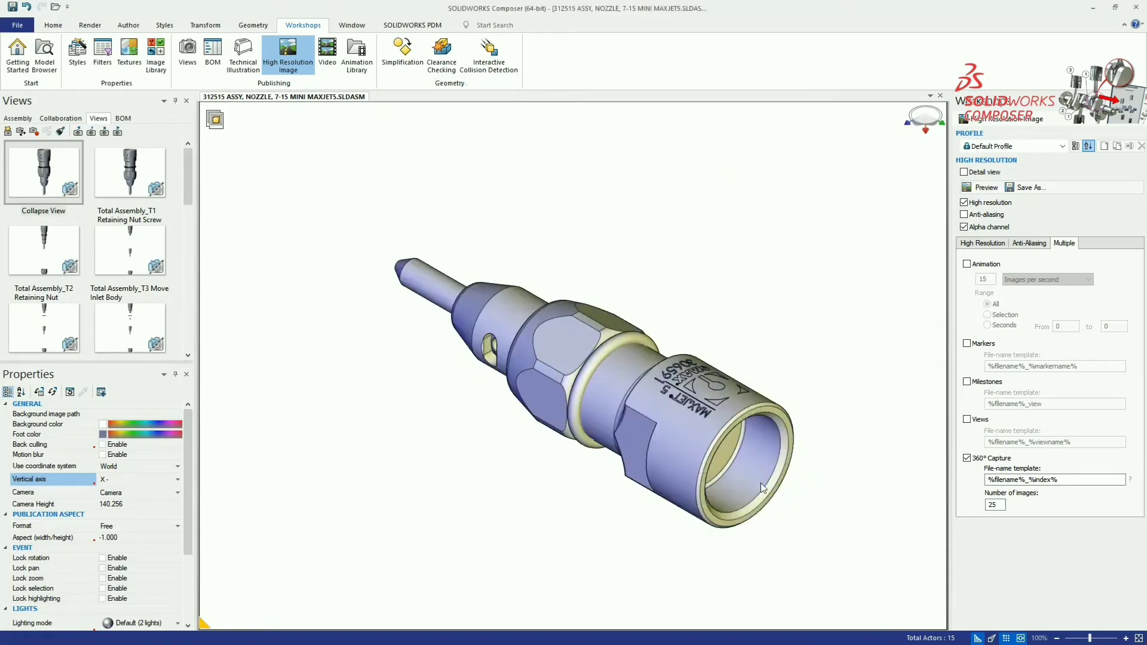
# - Switch to the Images folder and flip through the captured nozzle images from the X rotation into the Y rotation in Photos
pyautogui.press('super+Tab')
pyautogui.click(866, 341)
pyautogui.doubleClick(435, 255)
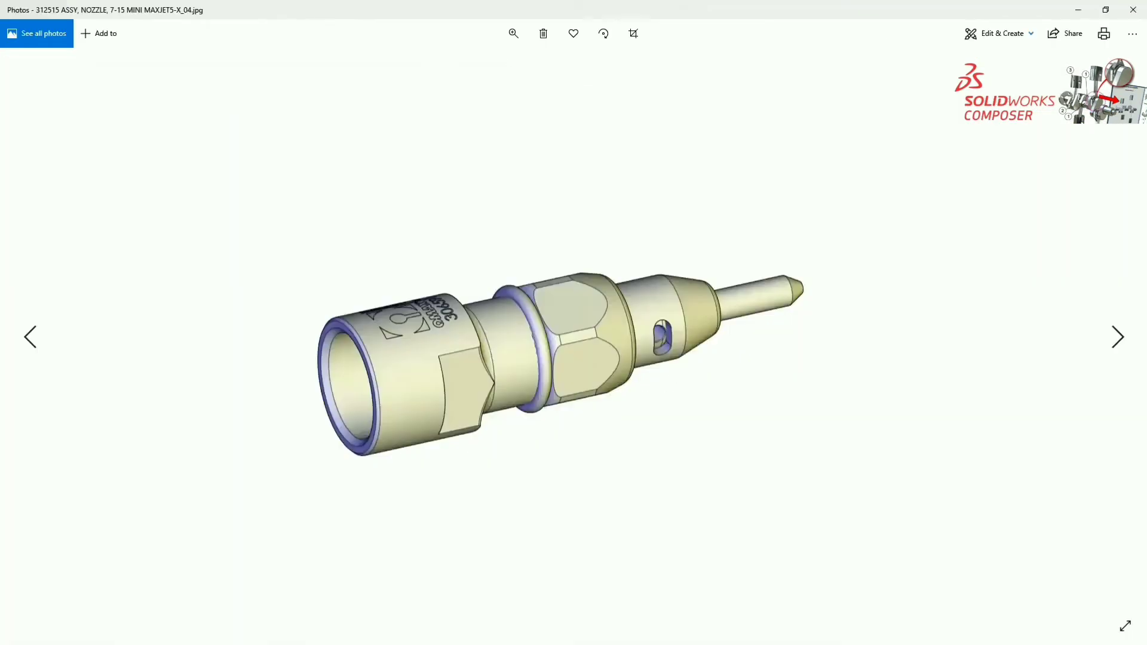
pyautogui.press('Right')
pyautogui.press('Right')
pyautogui.press('Right')
pyautogui.press('Right')
pyautogui.press('Right')
pyautogui.press('Right')
pyautogui.press('Right')
pyautogui.press('Right')
pyautogui.press('Right')
pyautogui.press('Right')
pyautogui.press('Right')
pyautogui.press('Right')
pyautogui.press('Right')
pyautogui.press('Right')
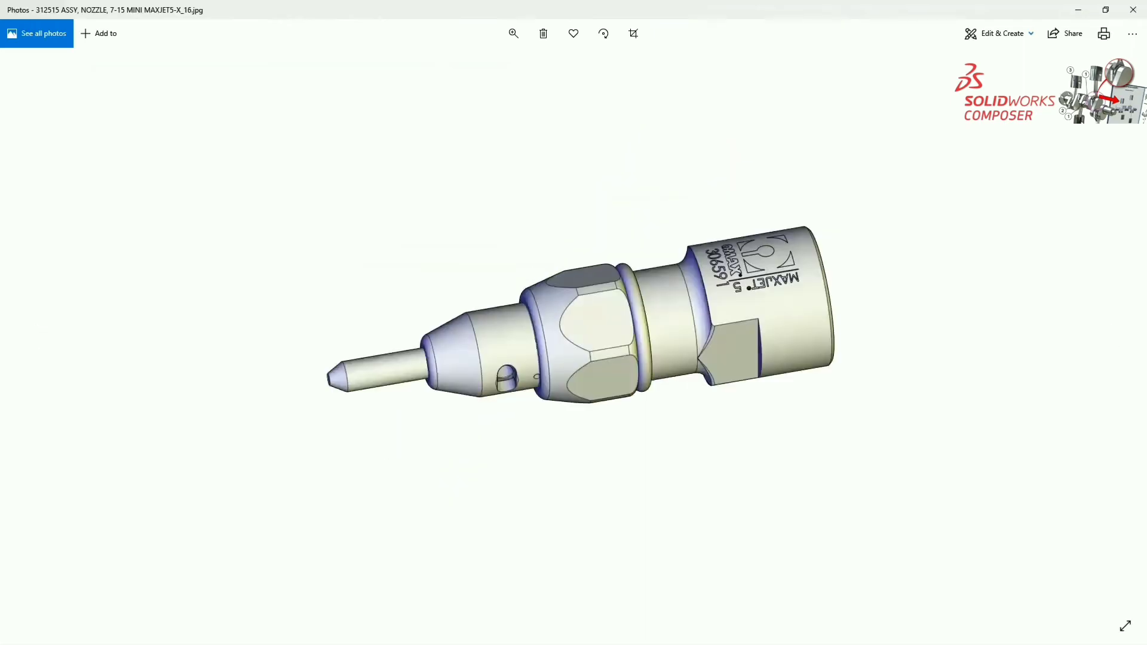
pyautogui.press('Right')
pyautogui.press('Right')
pyautogui.press('Right')
pyautogui.press('Right')
pyautogui.press('Right')
pyautogui.press('Right')
pyautogui.press('Right')
pyautogui.press('Right')
pyautogui.press('Right')
pyautogui.press('Right')
pyautogui.press('Right')
pyautogui.press('Right')
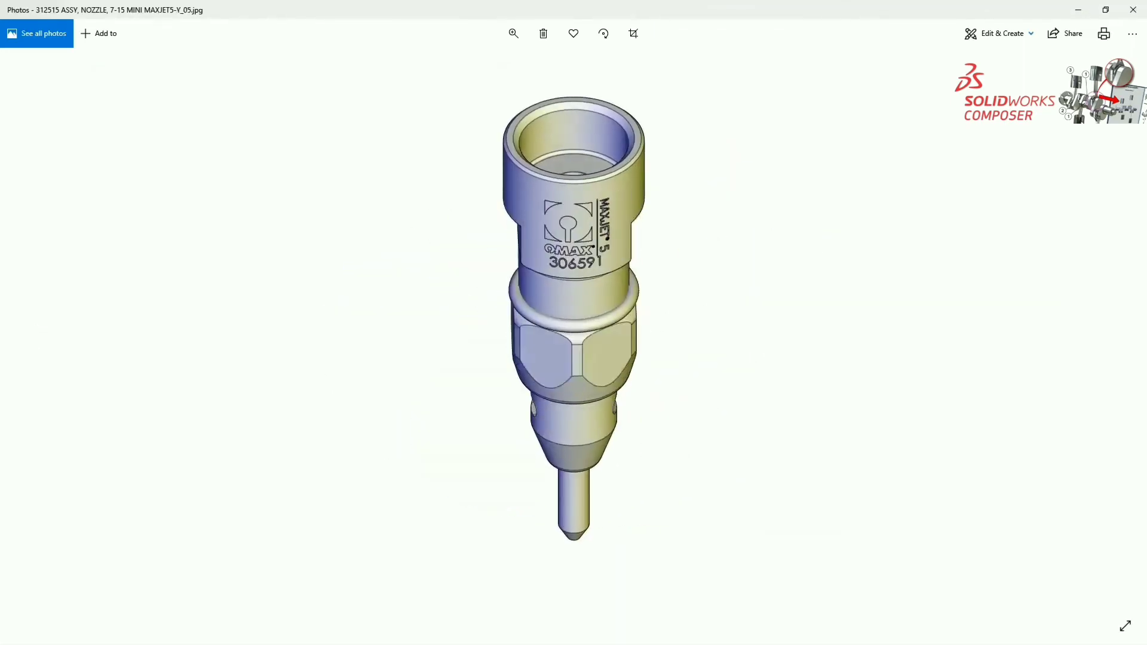